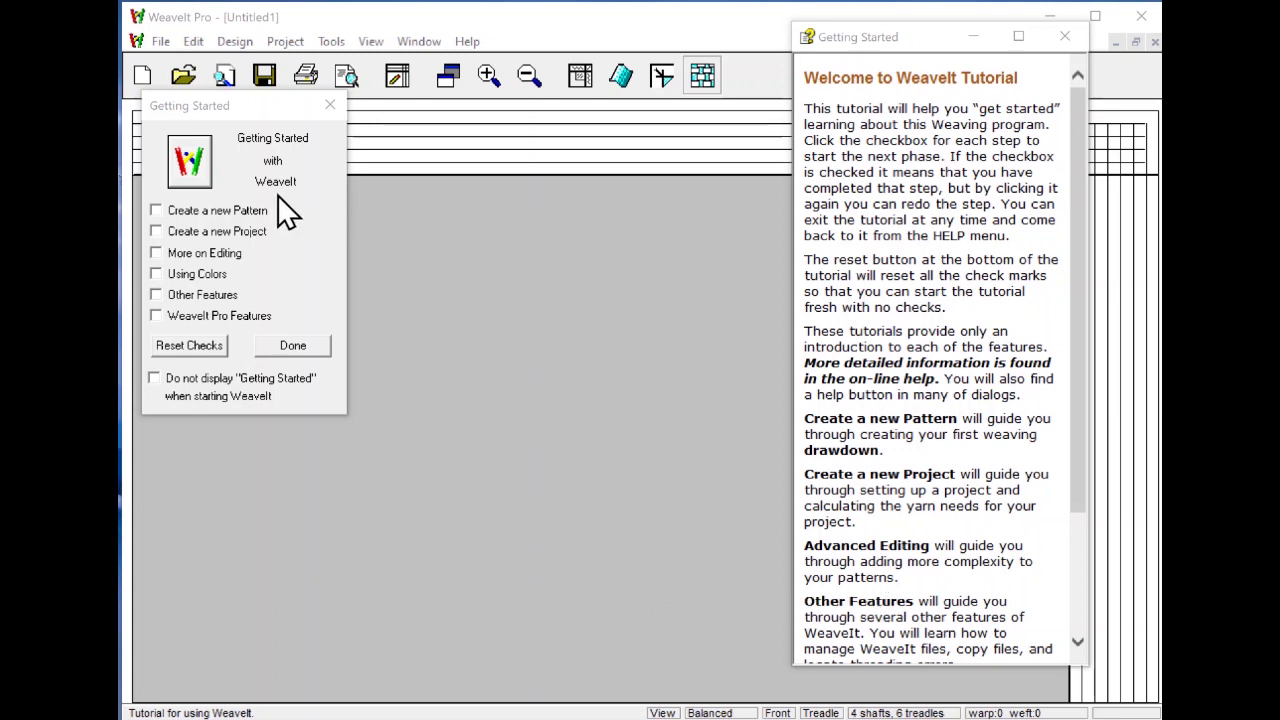
Start a new pattern and set the loom to 4 shafts and 4 treadles
left_click(156, 211)
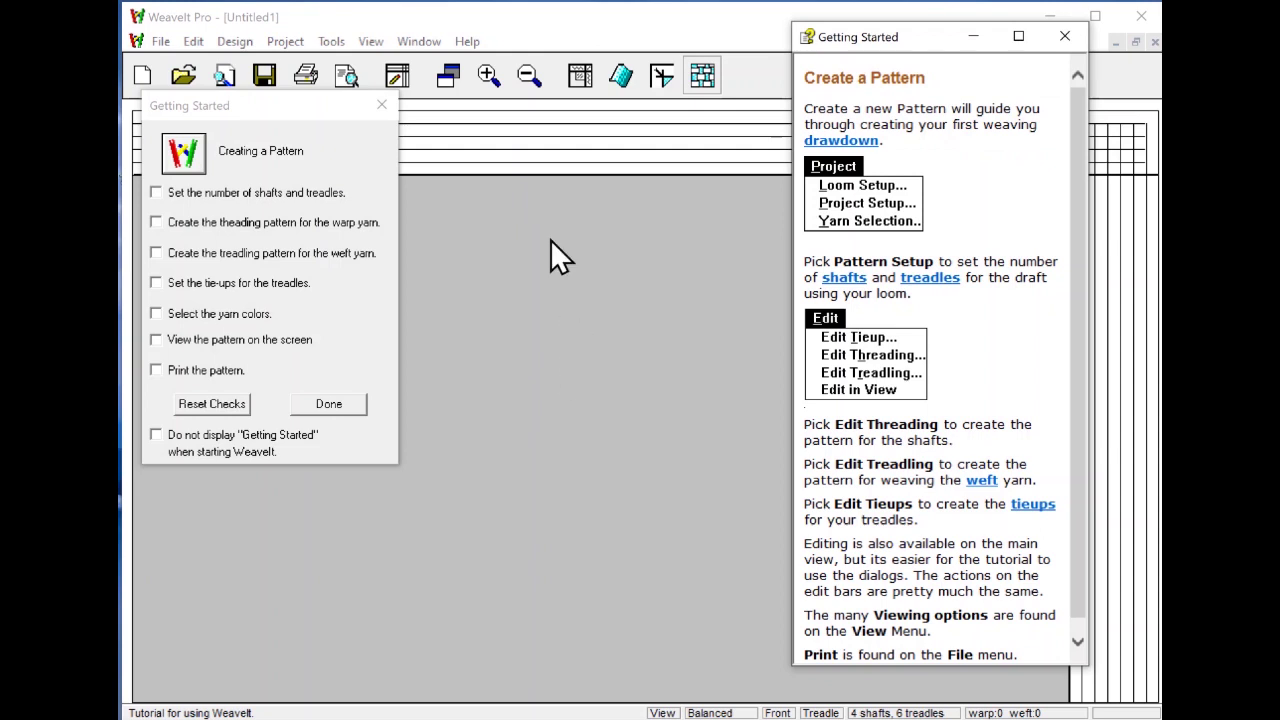
left_click(156, 193)
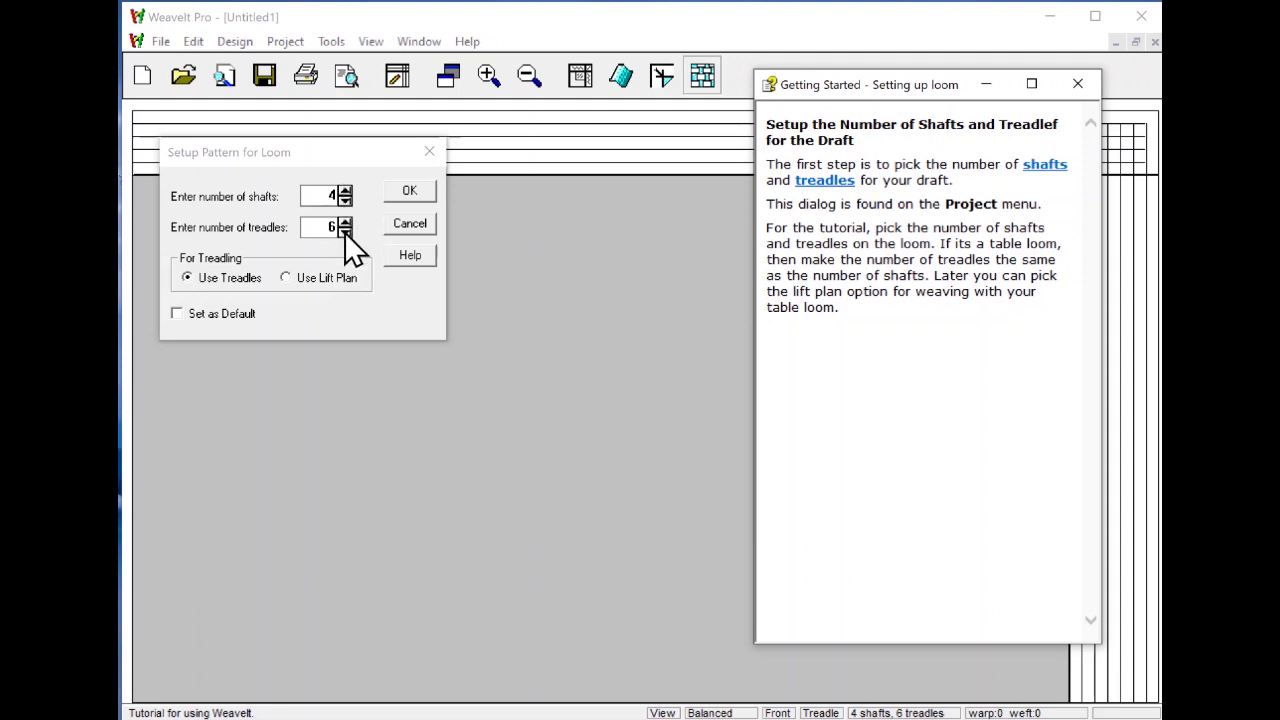
left_click(344, 231)
left_click(344, 231)
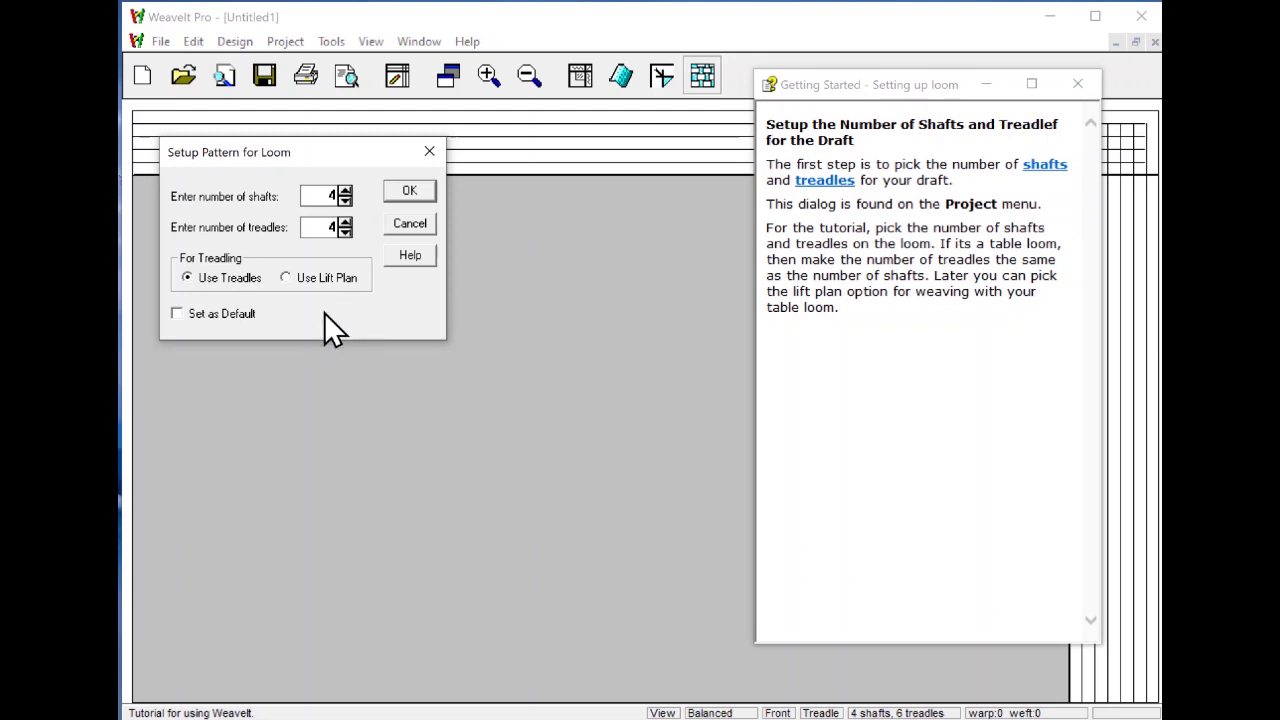
left_click(415, 194)
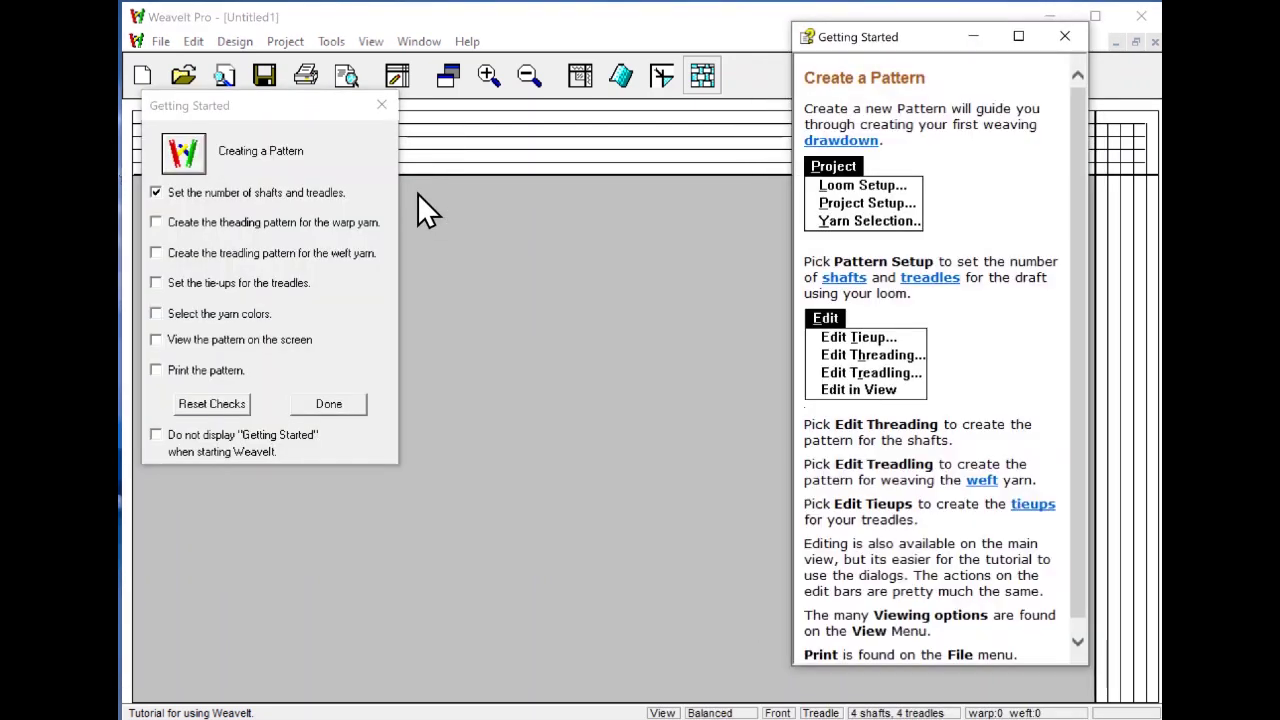
Set the left yarn to green and the right yarn to periwinkle for threading
left_click(183, 225)
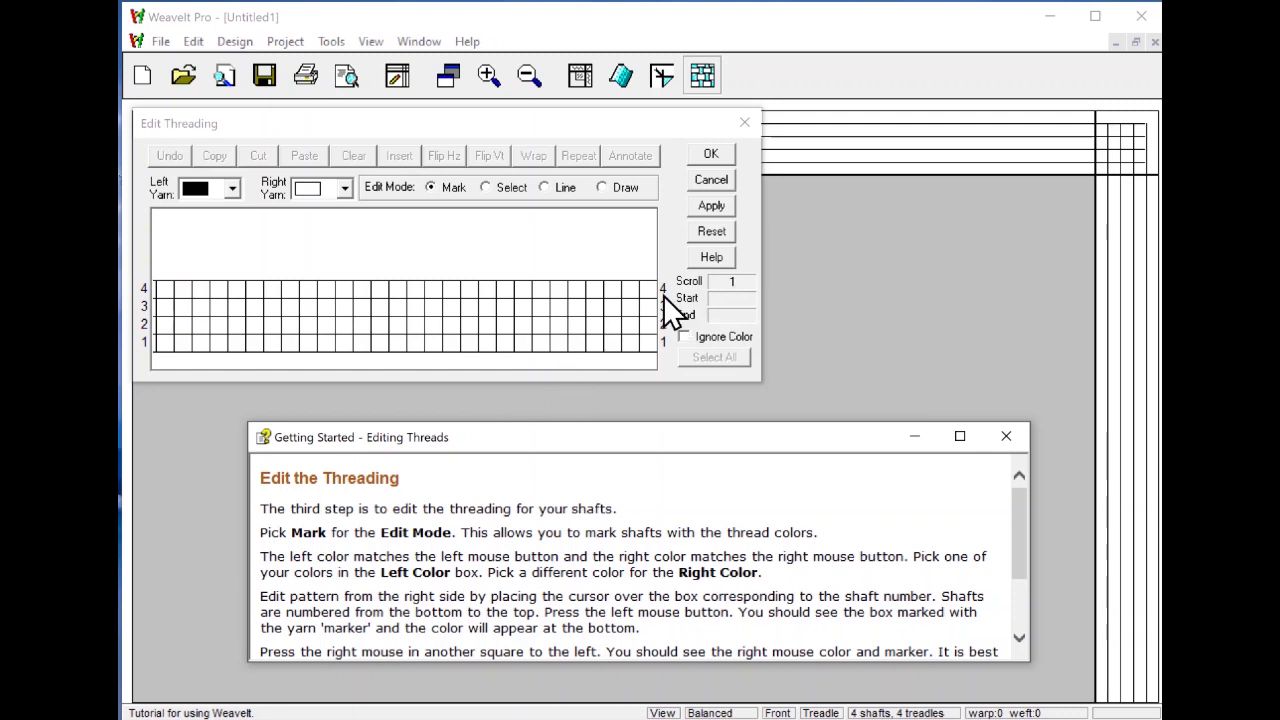
left_click(230, 190)
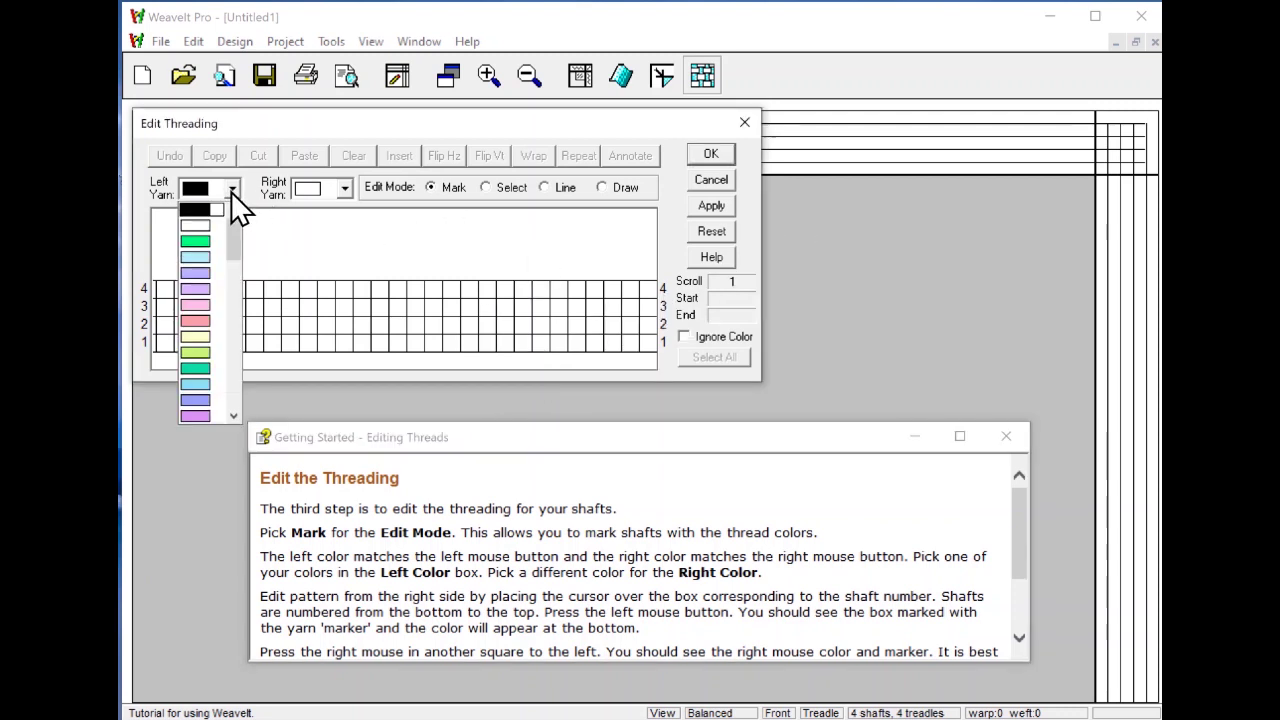
left_click(203, 258)
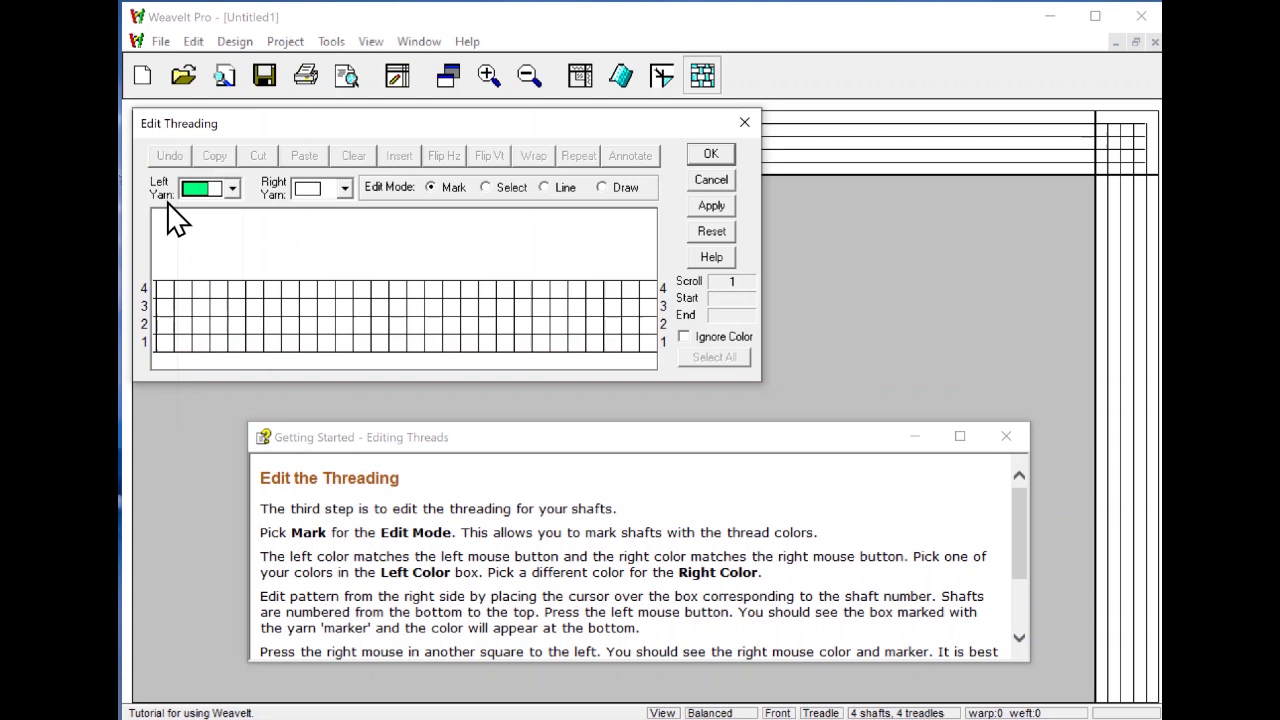
left_click(344, 189)
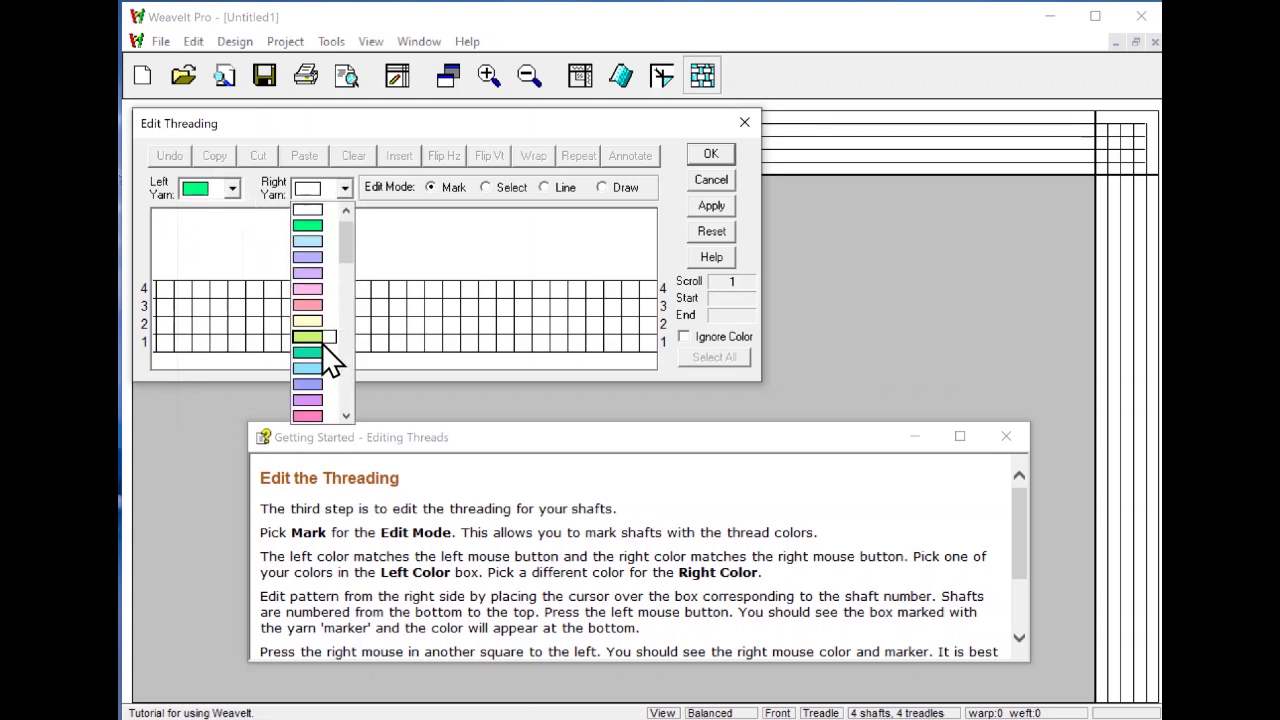
left_click(310, 385)
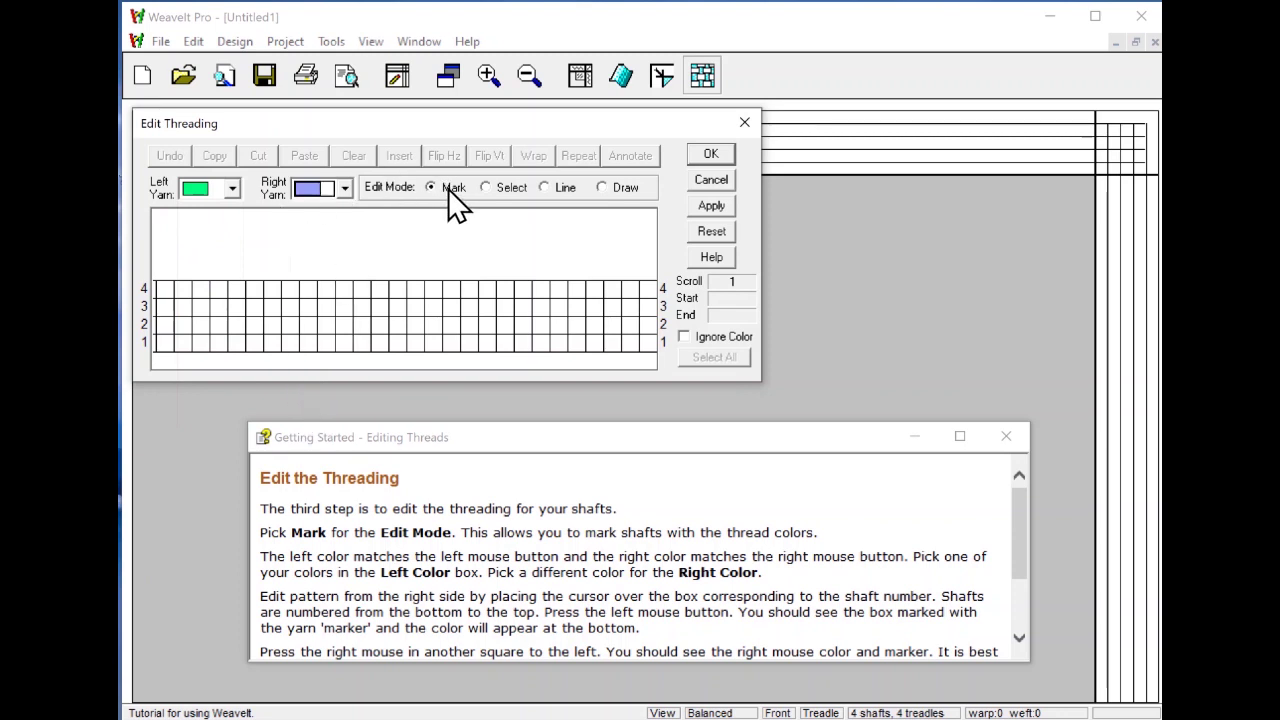
Thread warp ends on shafts 1, 2, 3, 4, 3, 2 from the right, then switch to Select mode
left_click(647, 344)
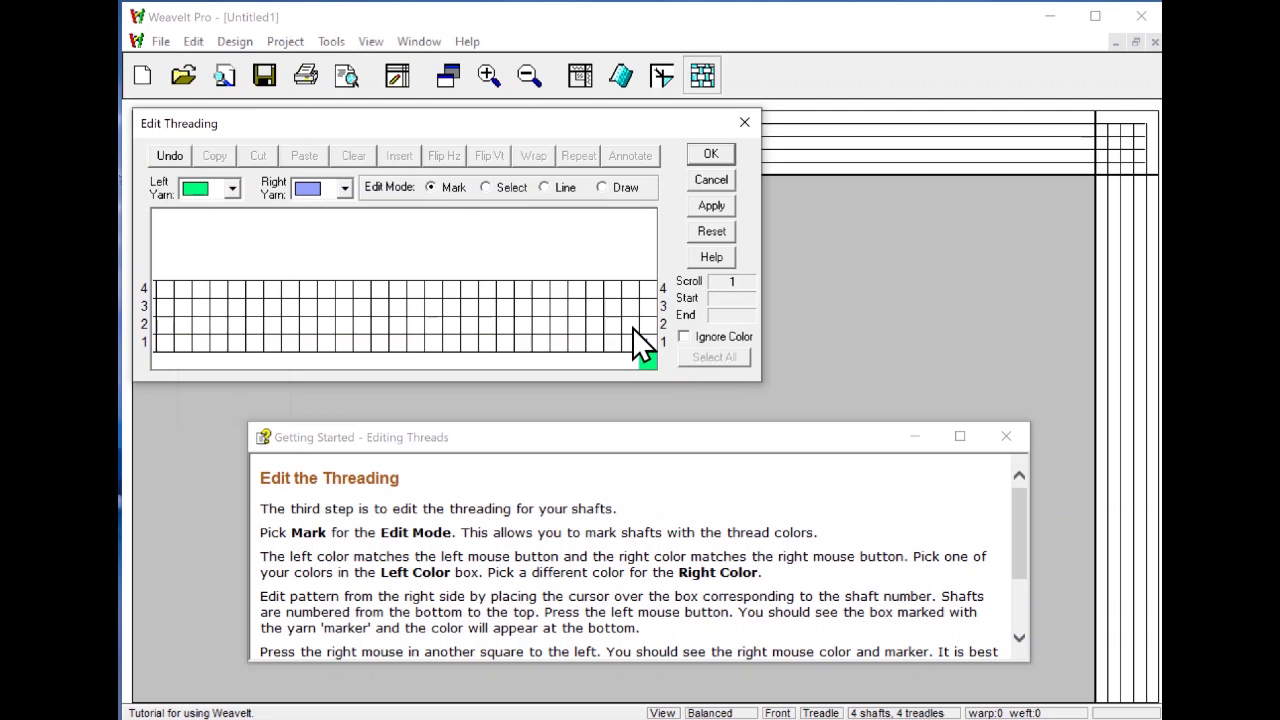
left_click(632, 327)
left_click(615, 312)
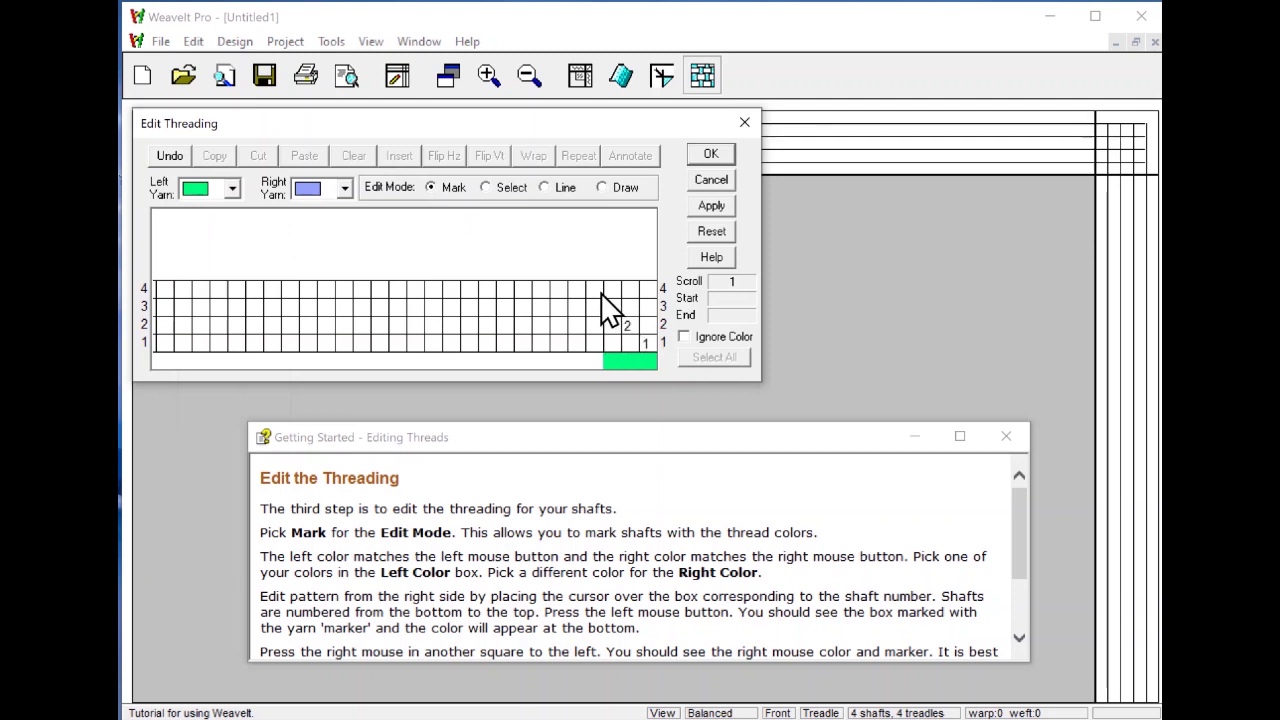
left_click(595, 291)
left_click(575, 309)
left_click(557, 327)
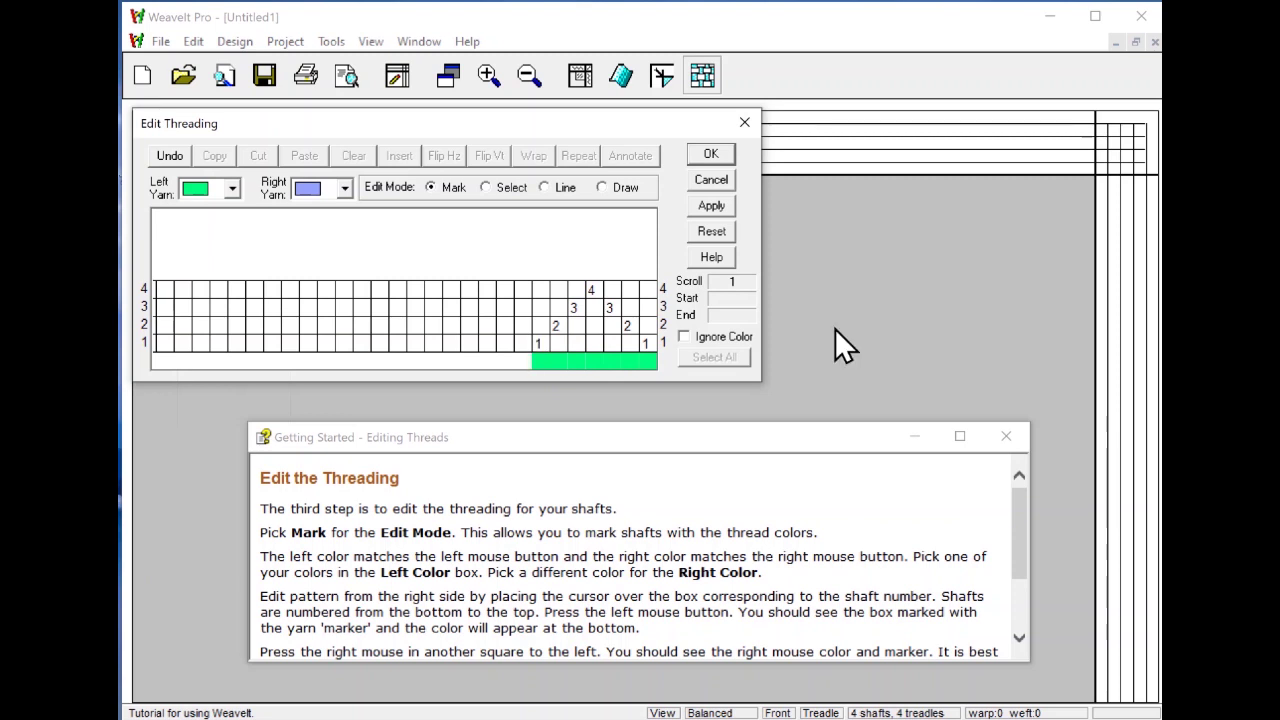
left_click(487, 187)
Recolour warp ends 3–5 pink around a periwinkle centre end and apply the threading
left_click(578, 328)
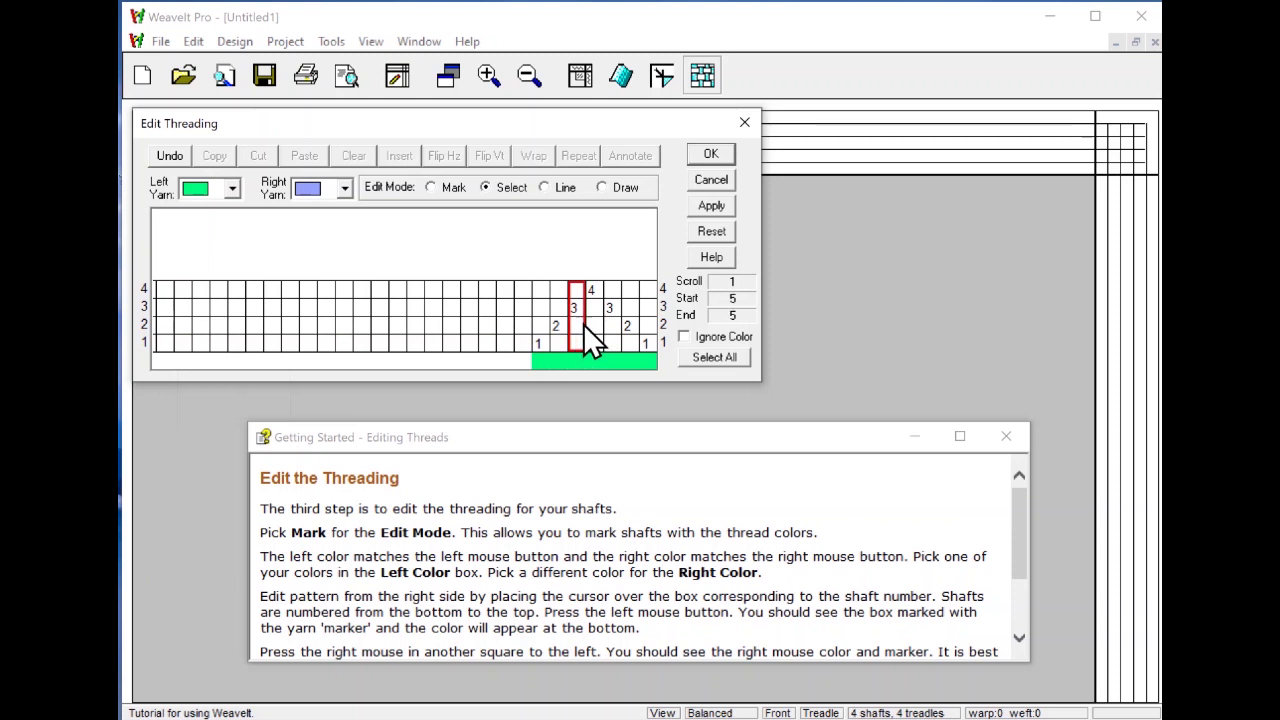
left_click_drag(586, 330, 609, 325)
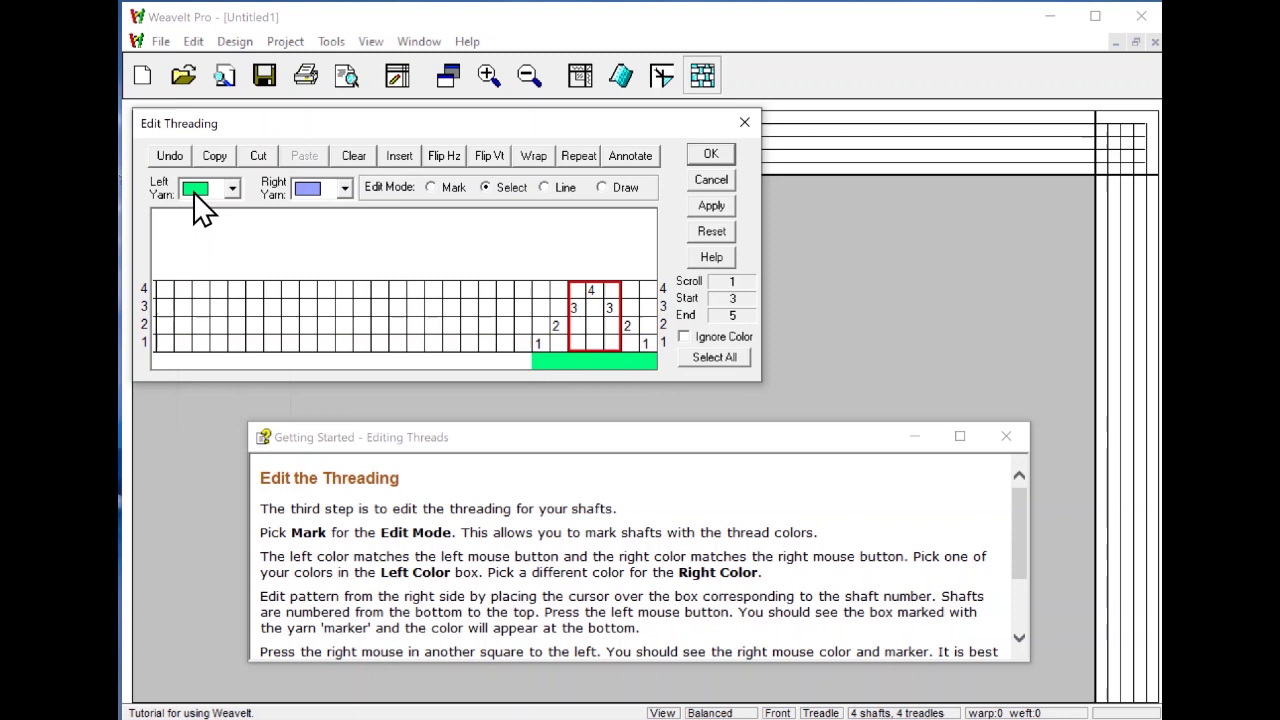
left_click(231, 188)
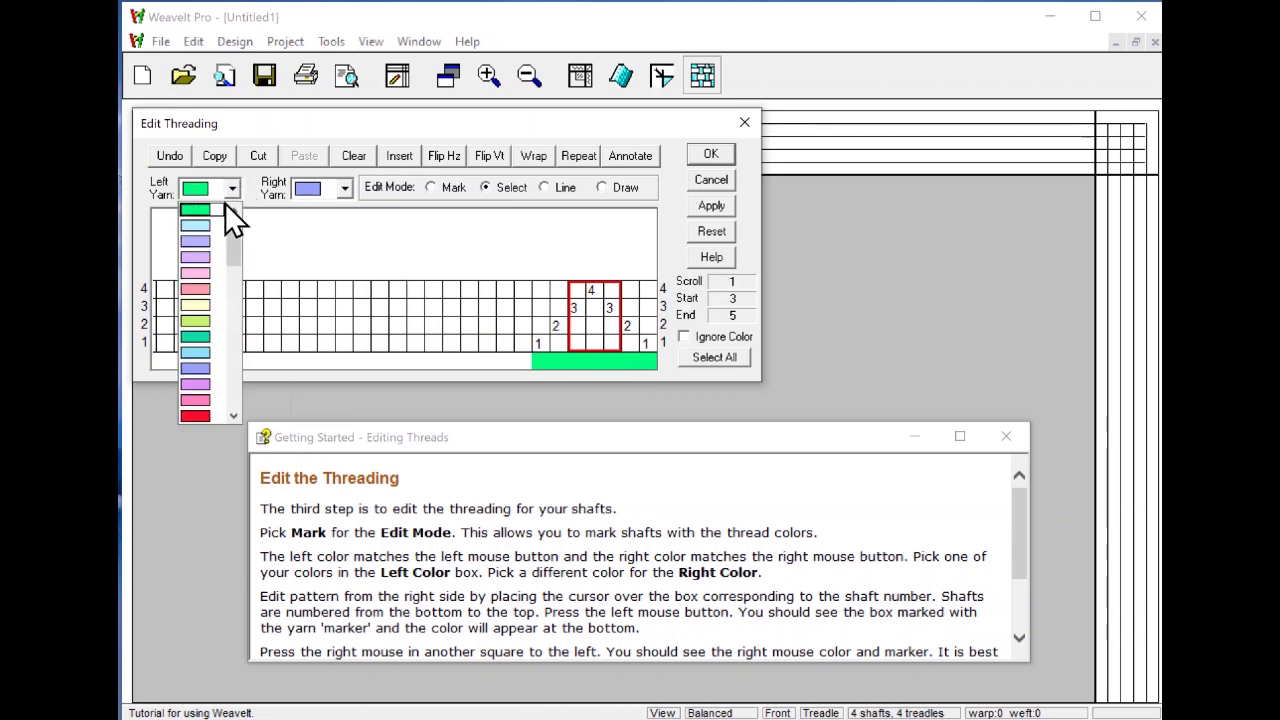
left_click(198, 290)
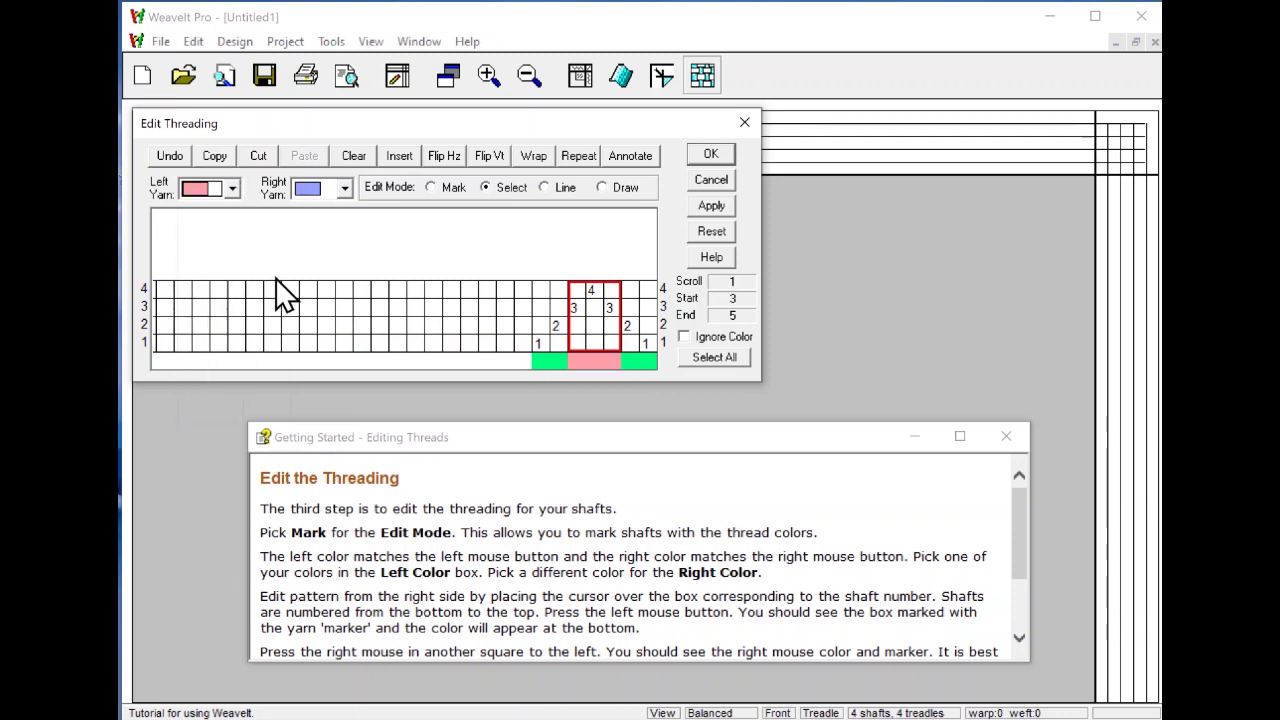
left_click(488, 245)
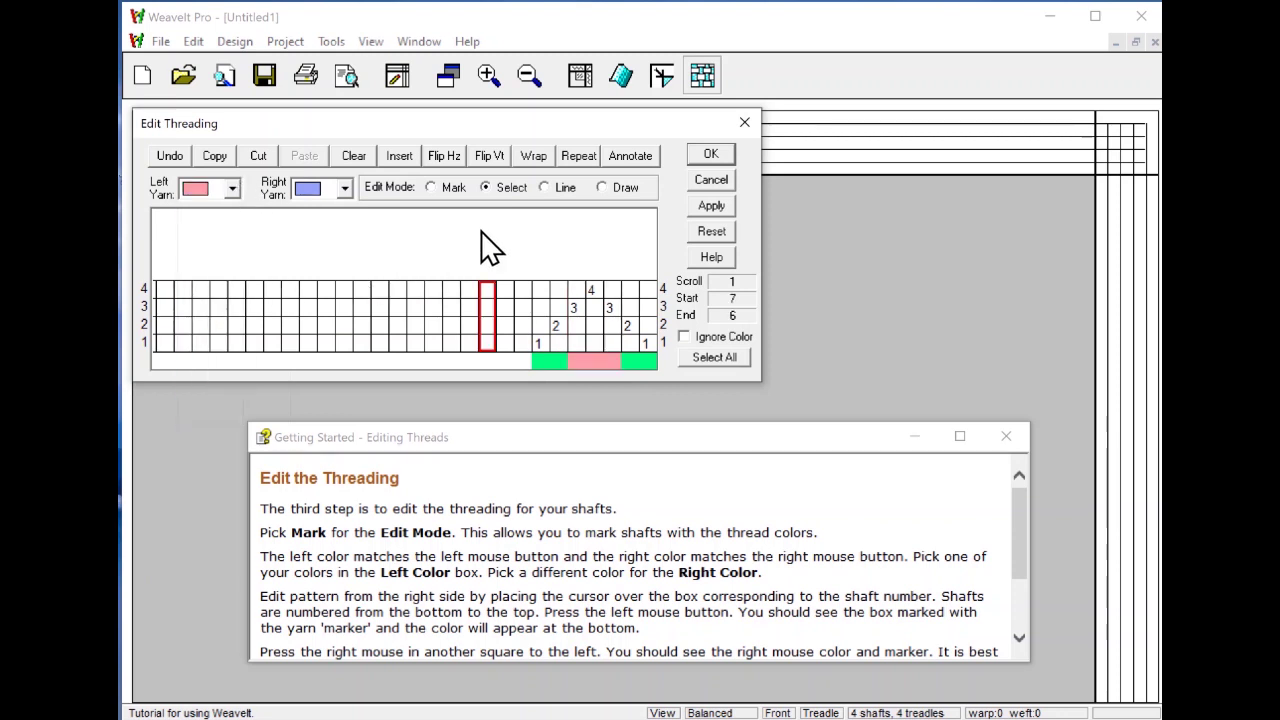
left_click(434, 187)
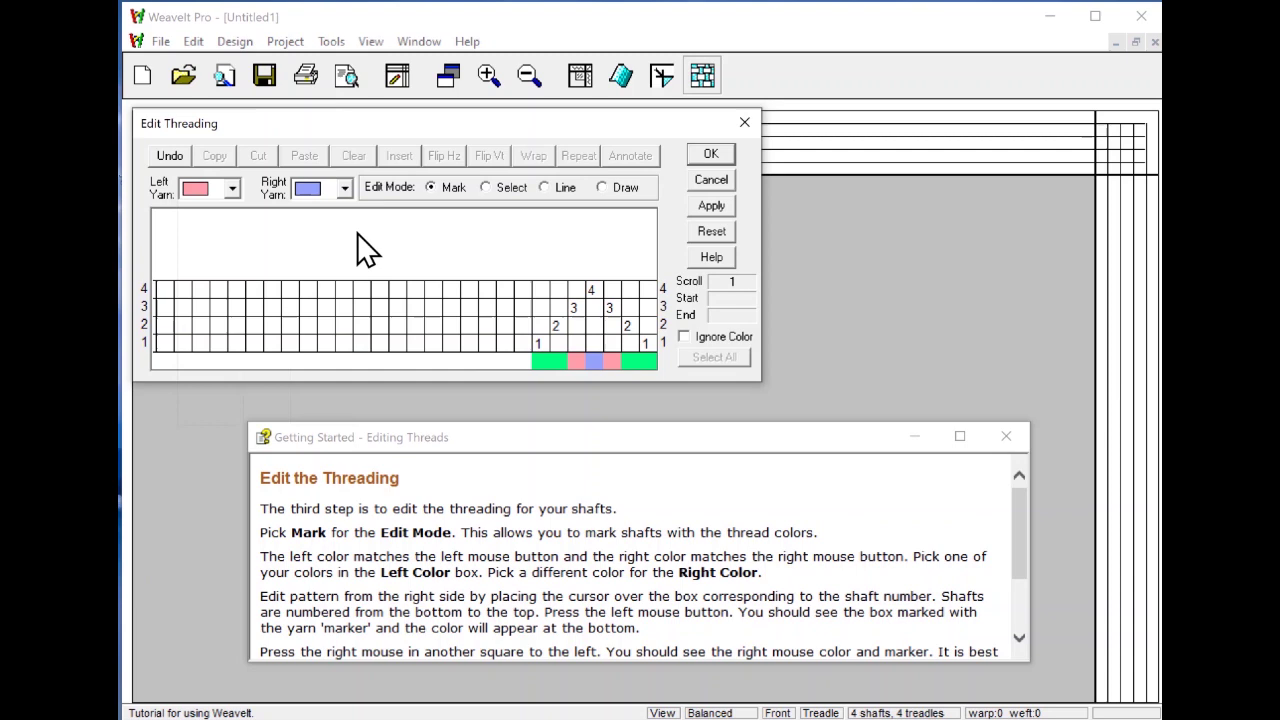
left_click(713, 158)
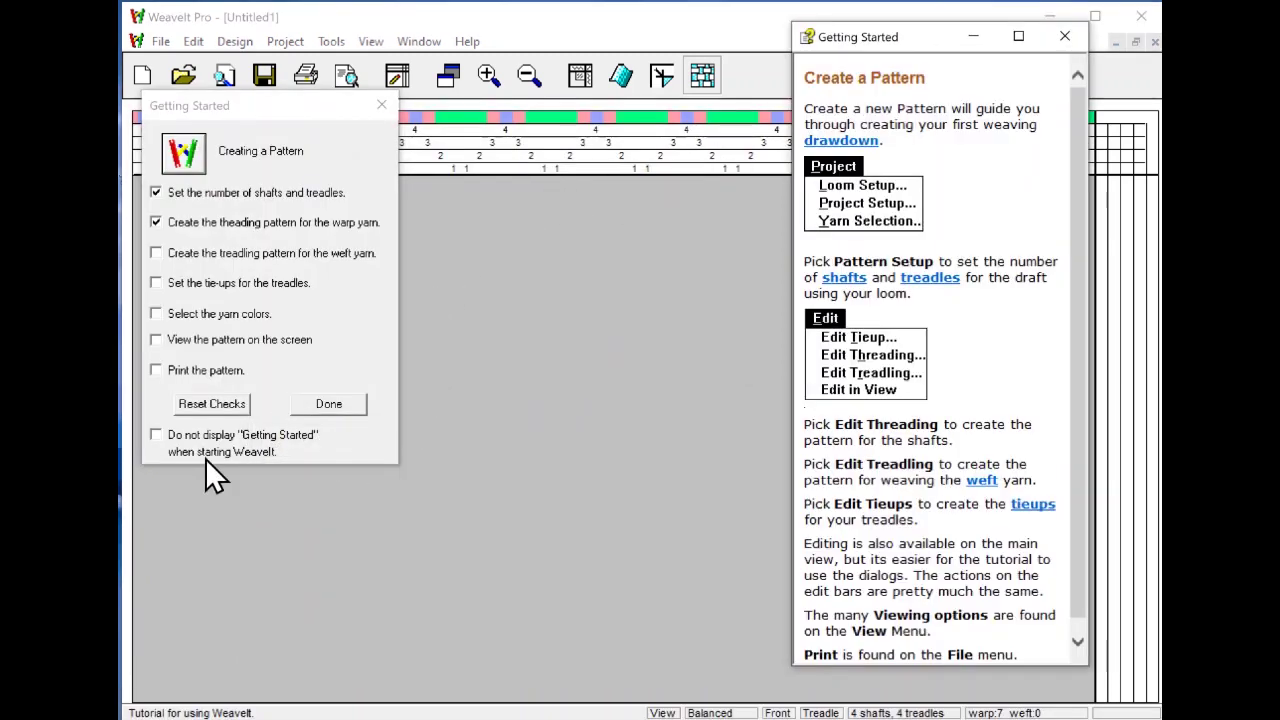
Begin the treadling step with blue as the weft yarn
left_click(186, 253)
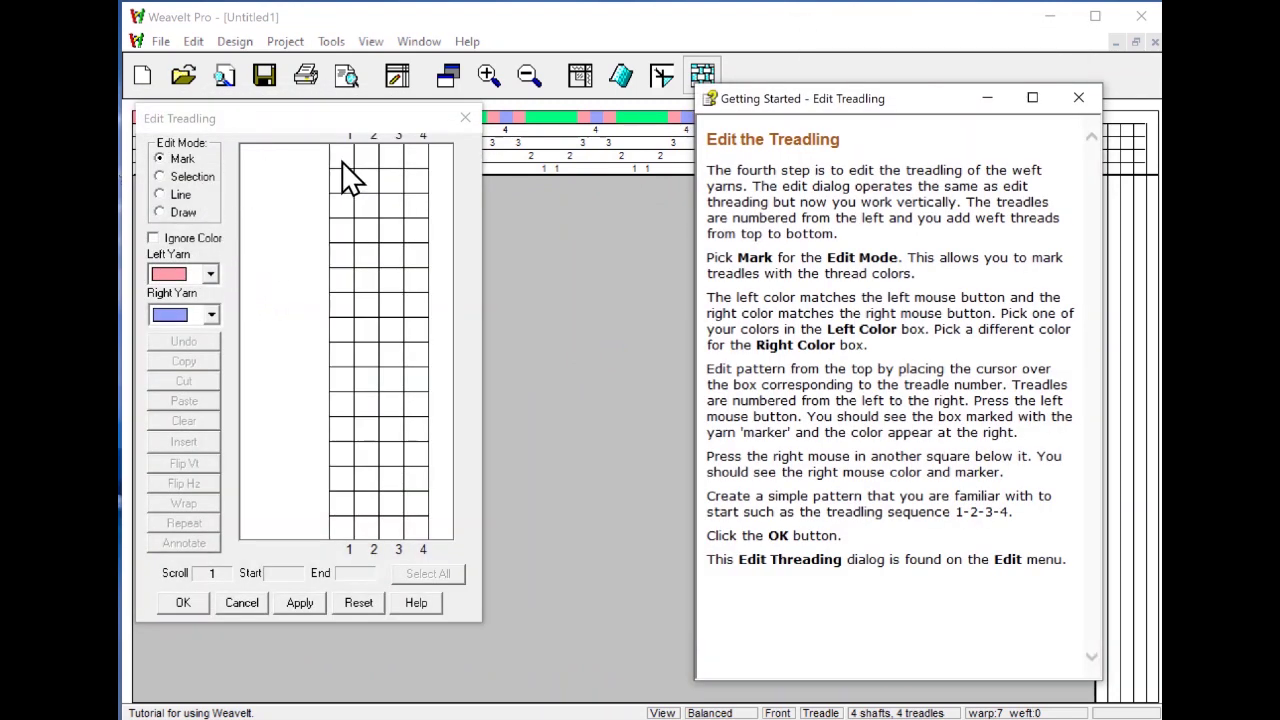
left_click(210, 273)
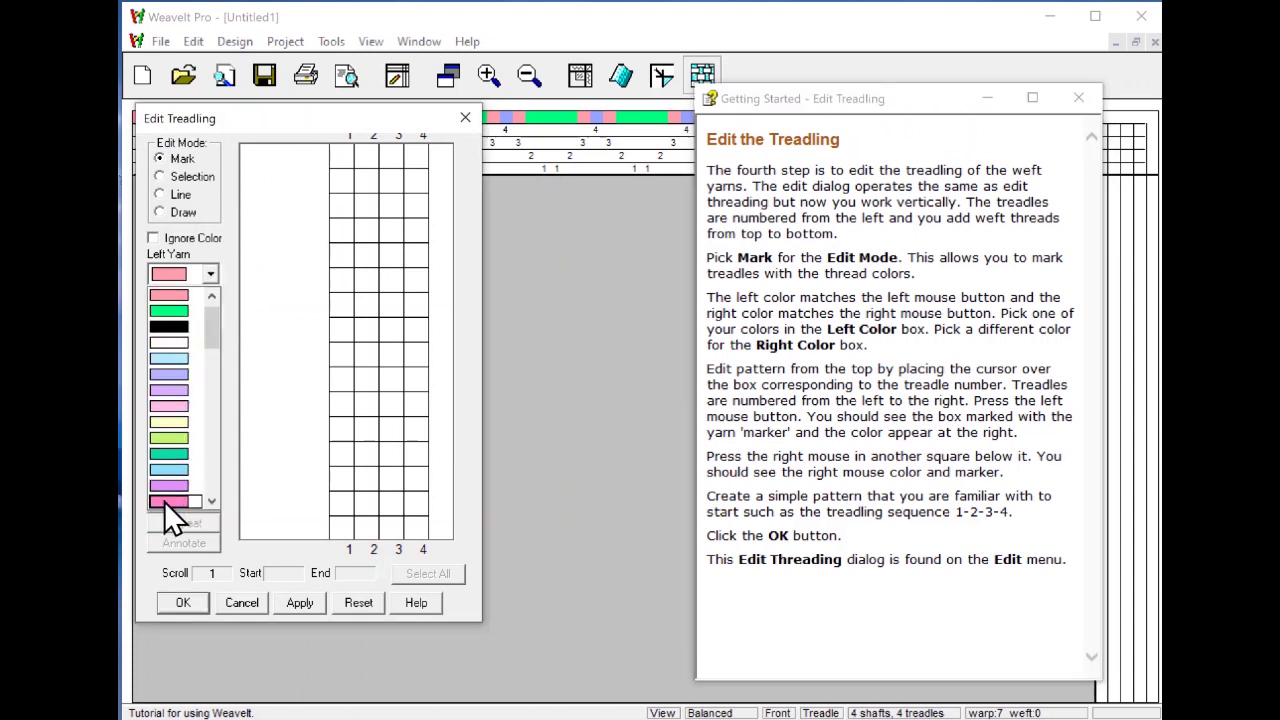
scroll(212, 447, "down", 3)
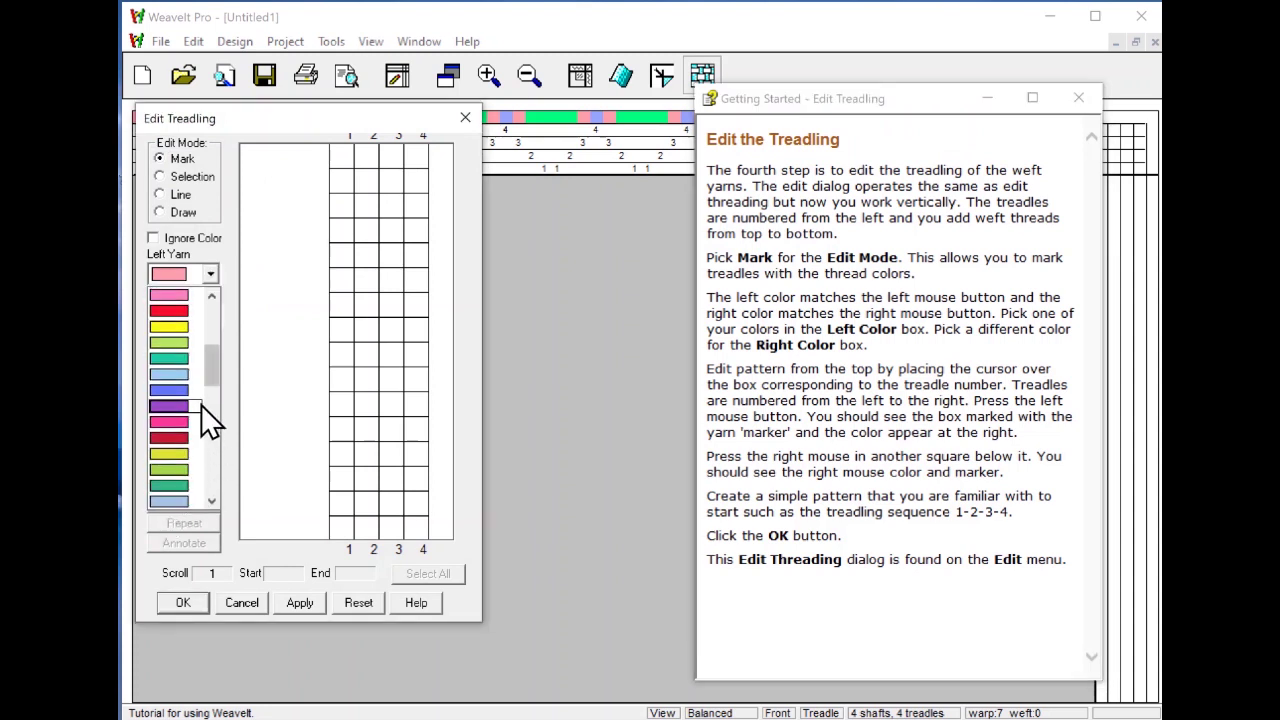
left_click(175, 392)
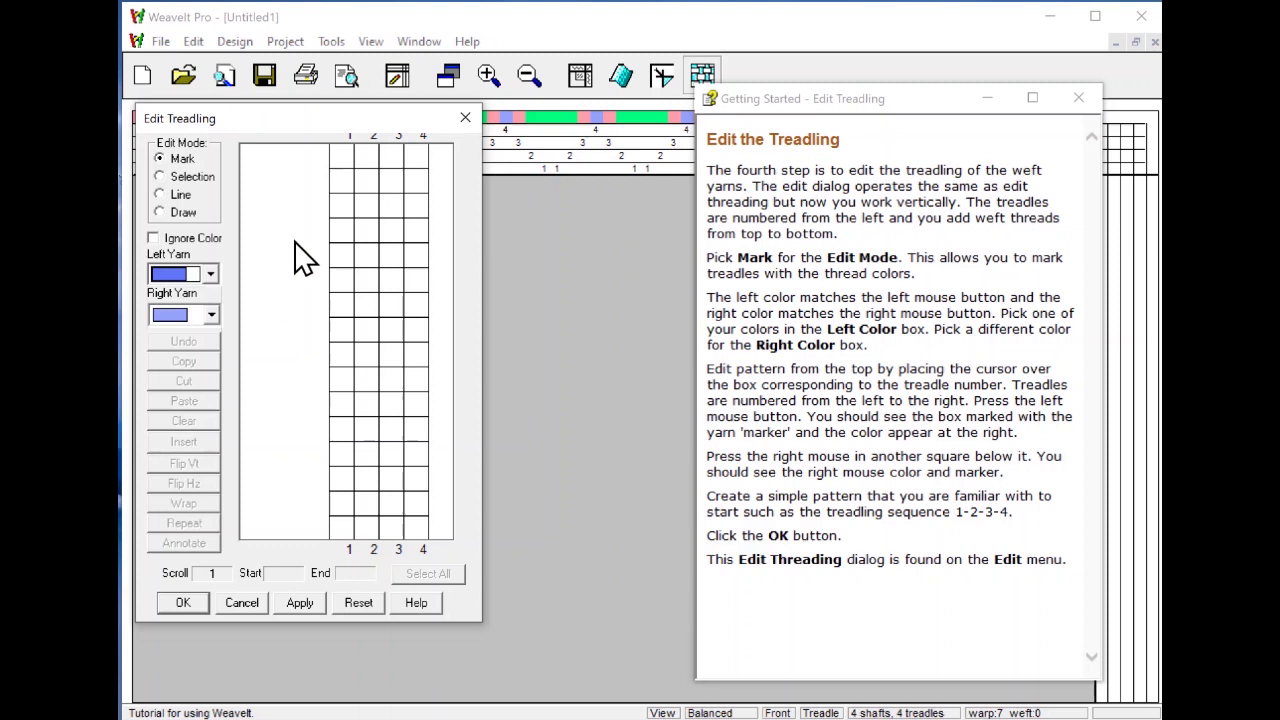
Treadle six picks on 1, 2, 3, 4, 3, 2 and apply the treadling
left_click(338, 166)
left_click(346, 176)
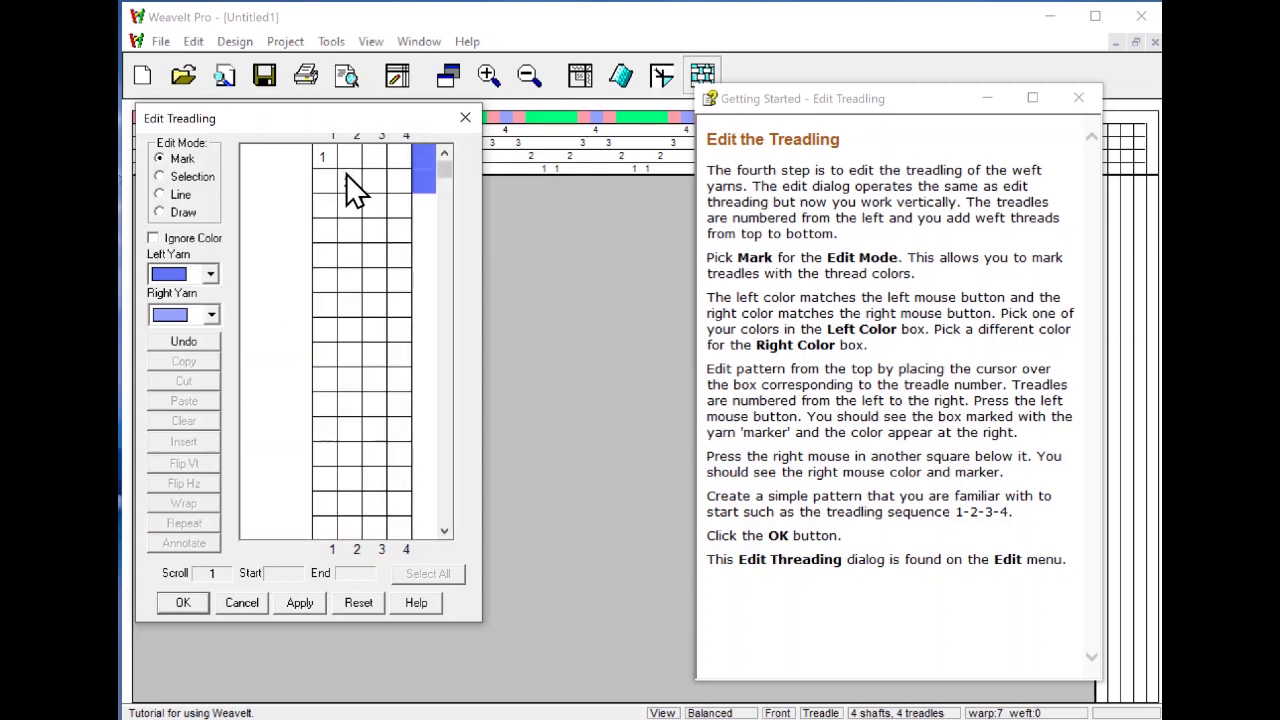
left_click(371, 207)
left_click(396, 231)
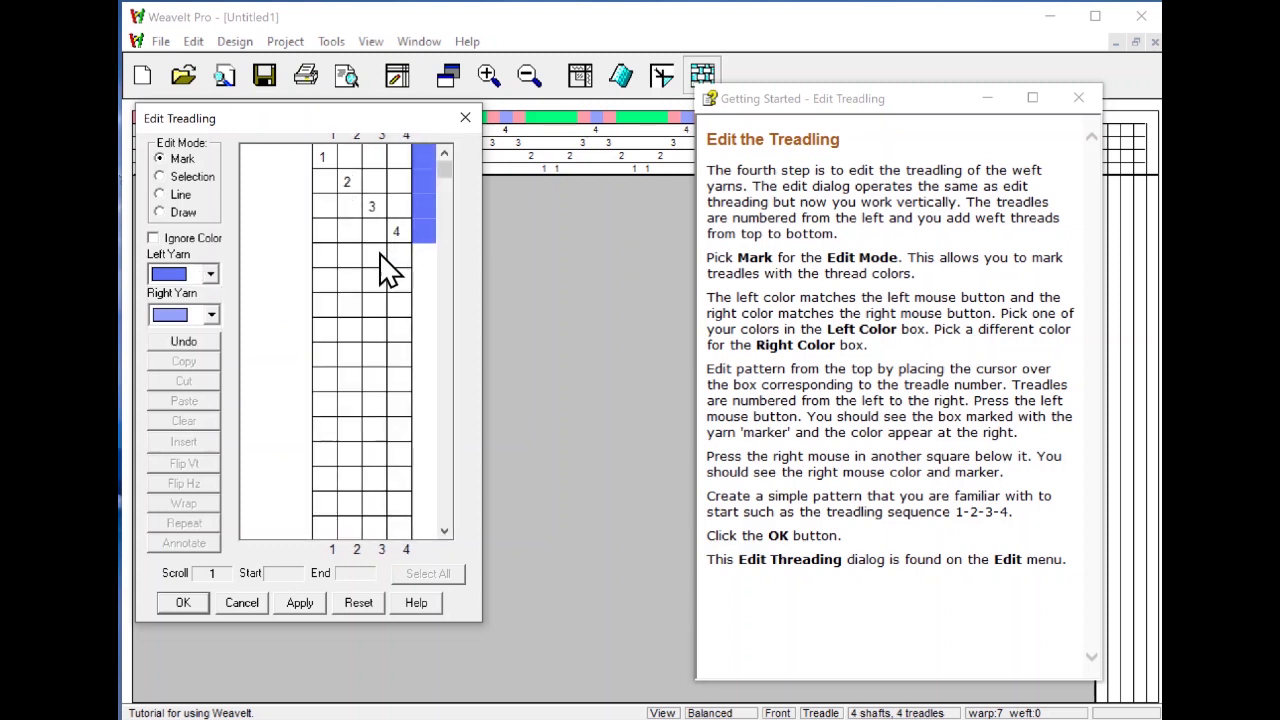
left_click(371, 257)
left_click(346, 281)
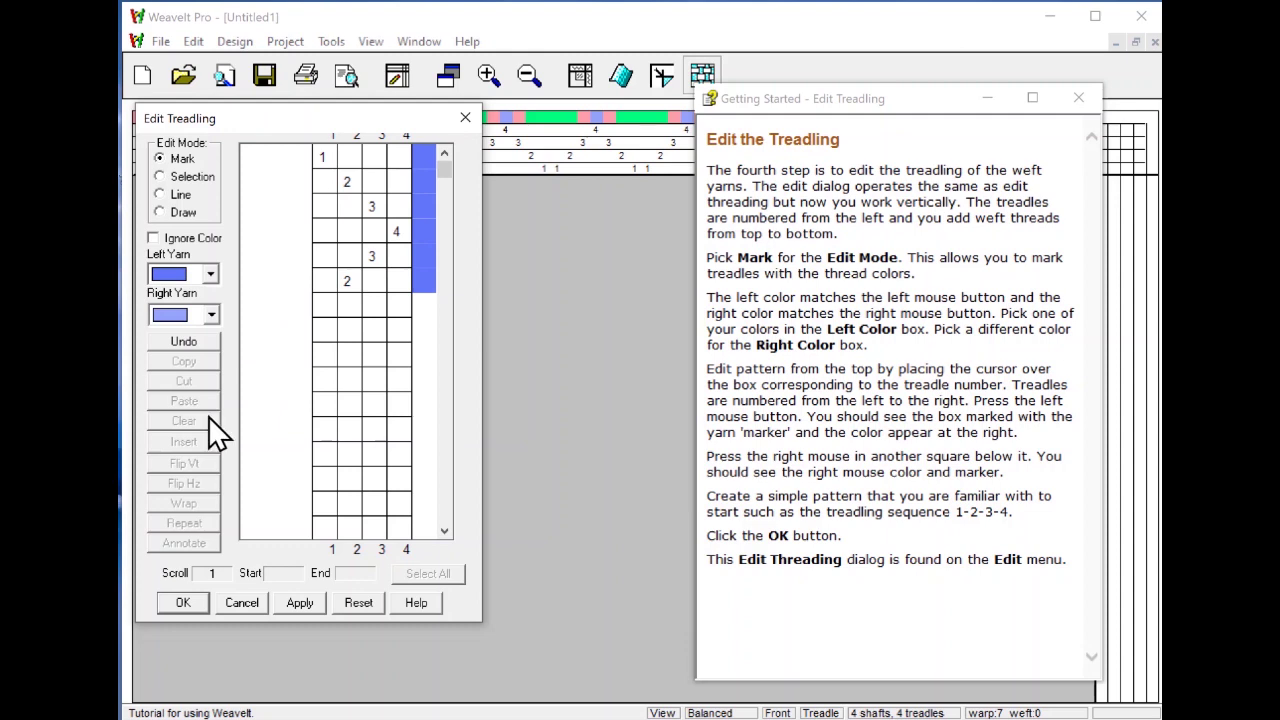
left_click(182, 602)
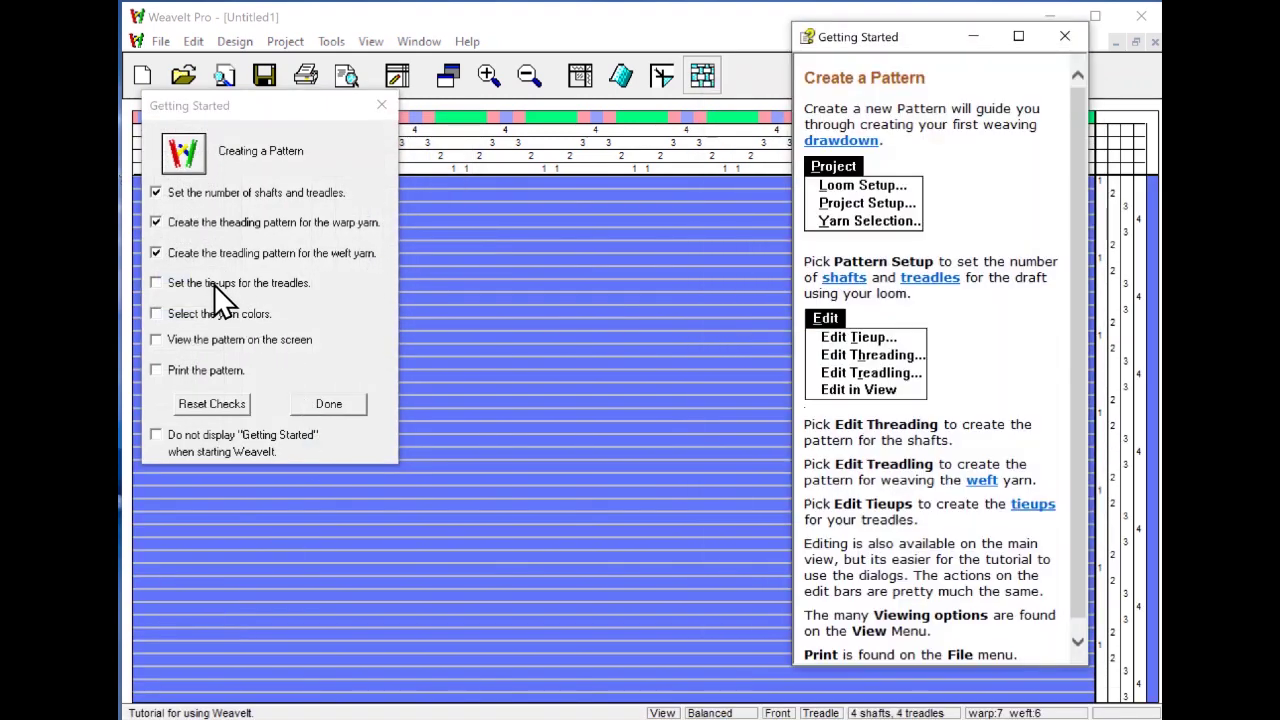
Tie each of treadles 1–4 to two adjacent shafts, then untie shaft 2 from treadle 1
left_click(214, 284)
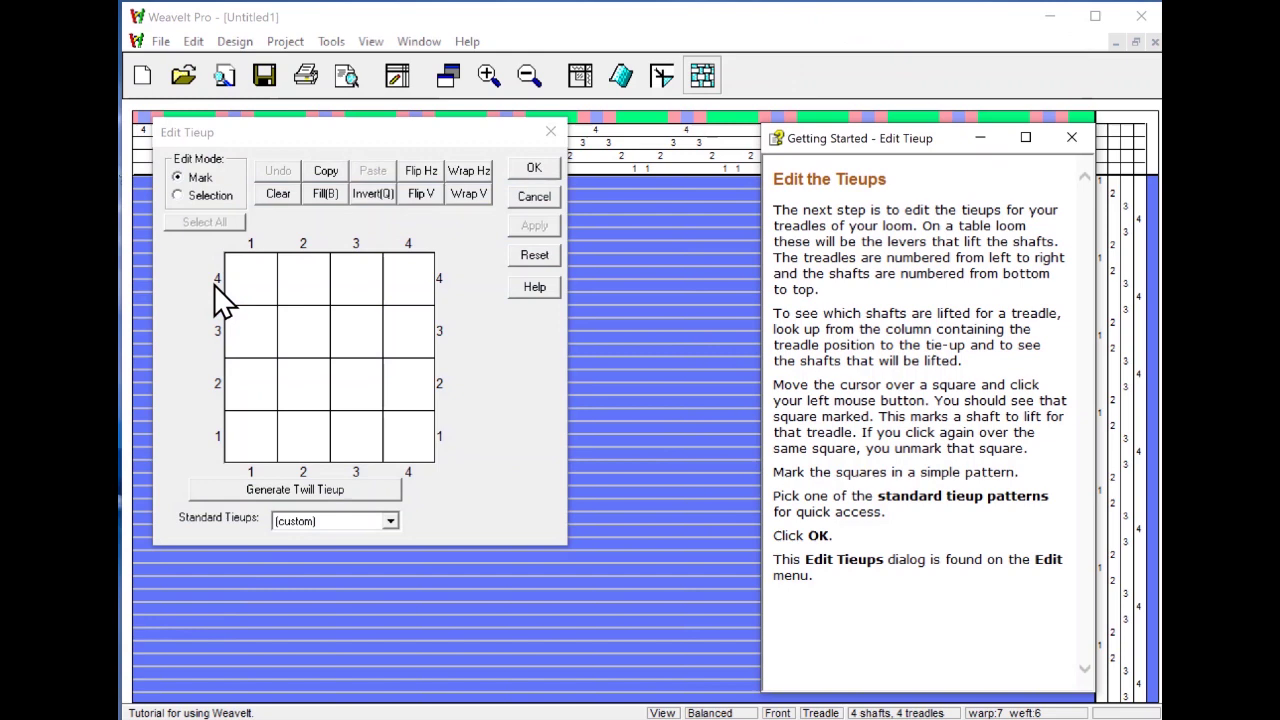
left_click(253, 448)
left_click(257, 390)
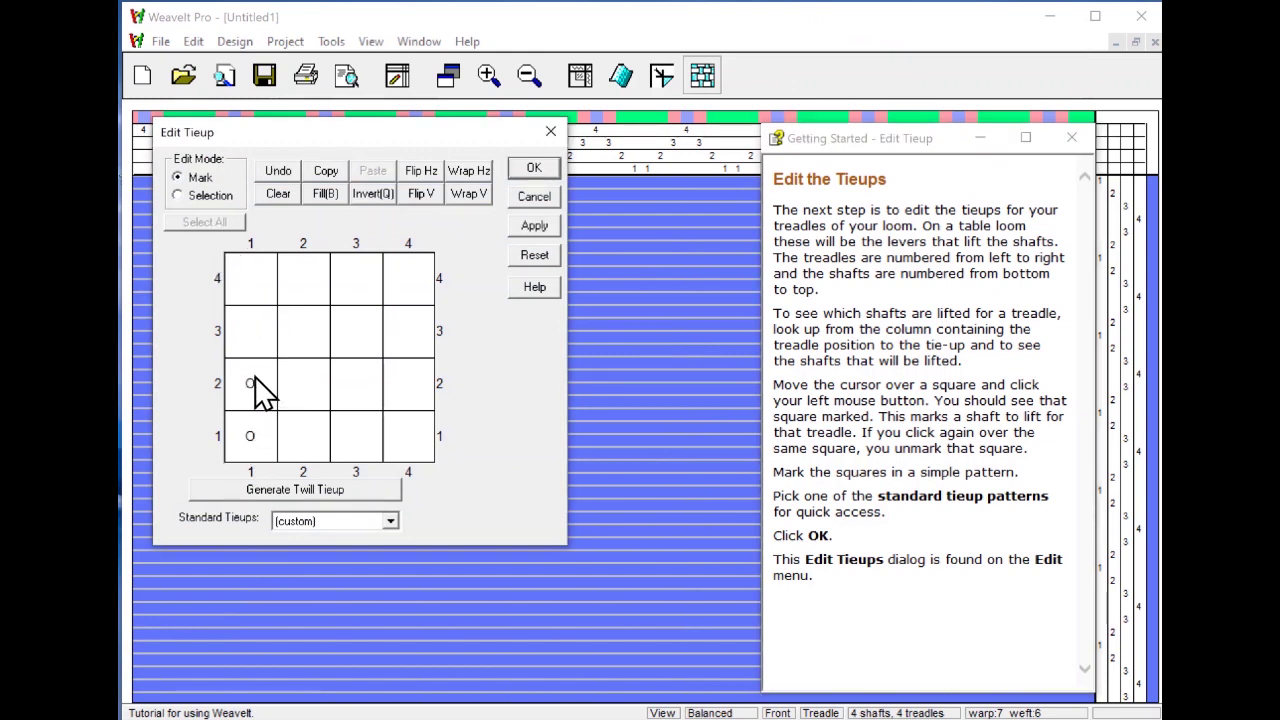
left_click(305, 390)
left_click(308, 335)
left_click(362, 328)
left_click(357, 280)
left_click(409, 290)
left_click(409, 449)
left_click(251, 380)
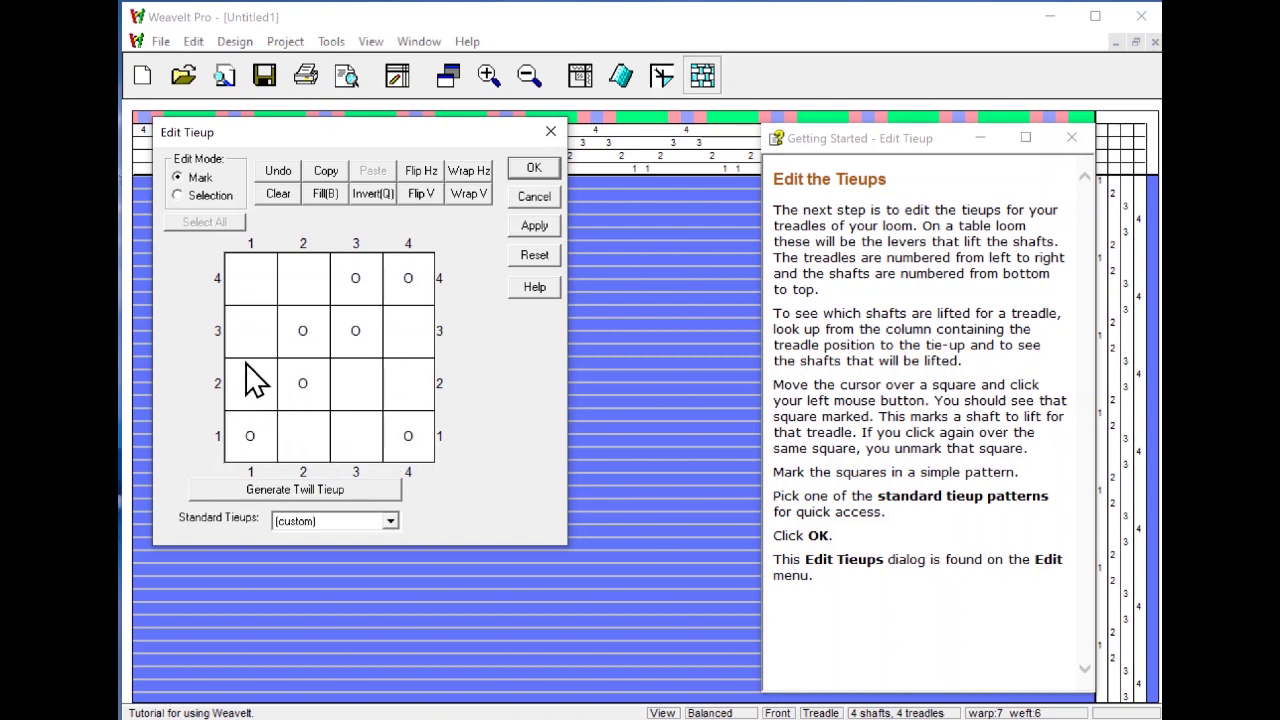
Try the 2-2 left twill standard tie-up, then settle on 2-2 right twill and accept it
left_click(389, 522)
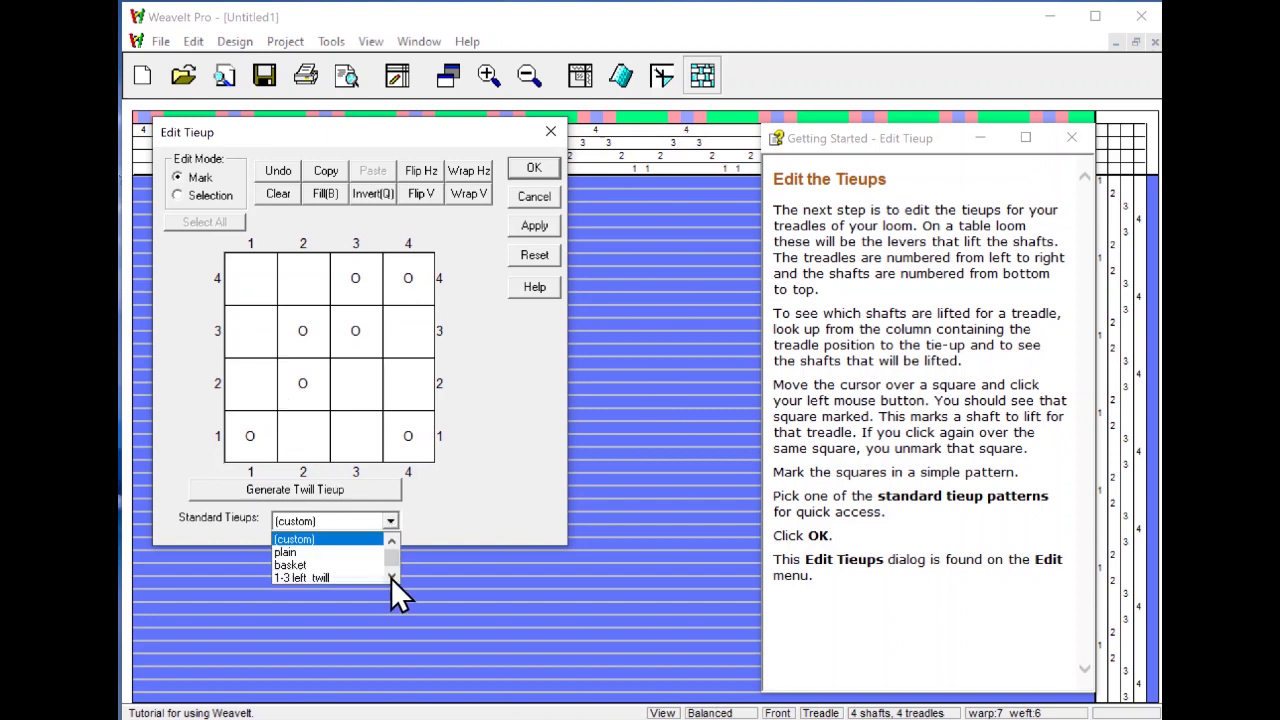
left_click(391, 578)
left_click(391, 578)
left_click(391, 578)
left_click(391, 578)
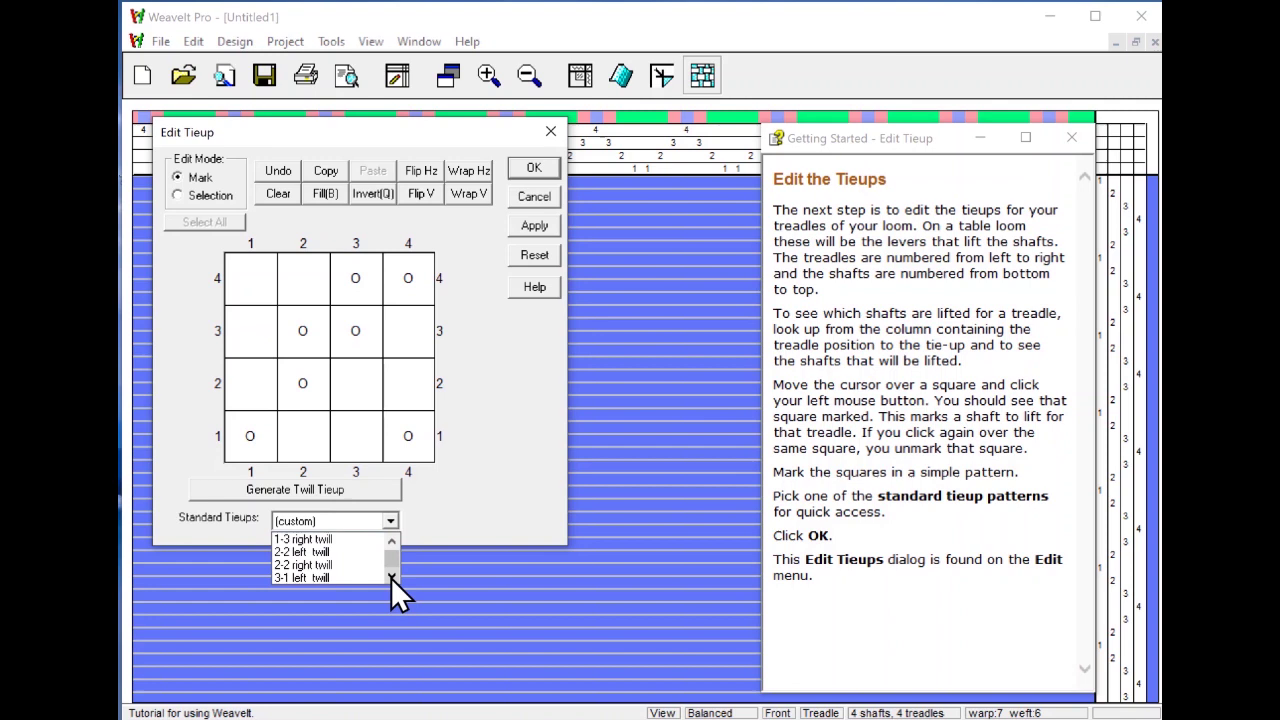
left_click(391, 577)
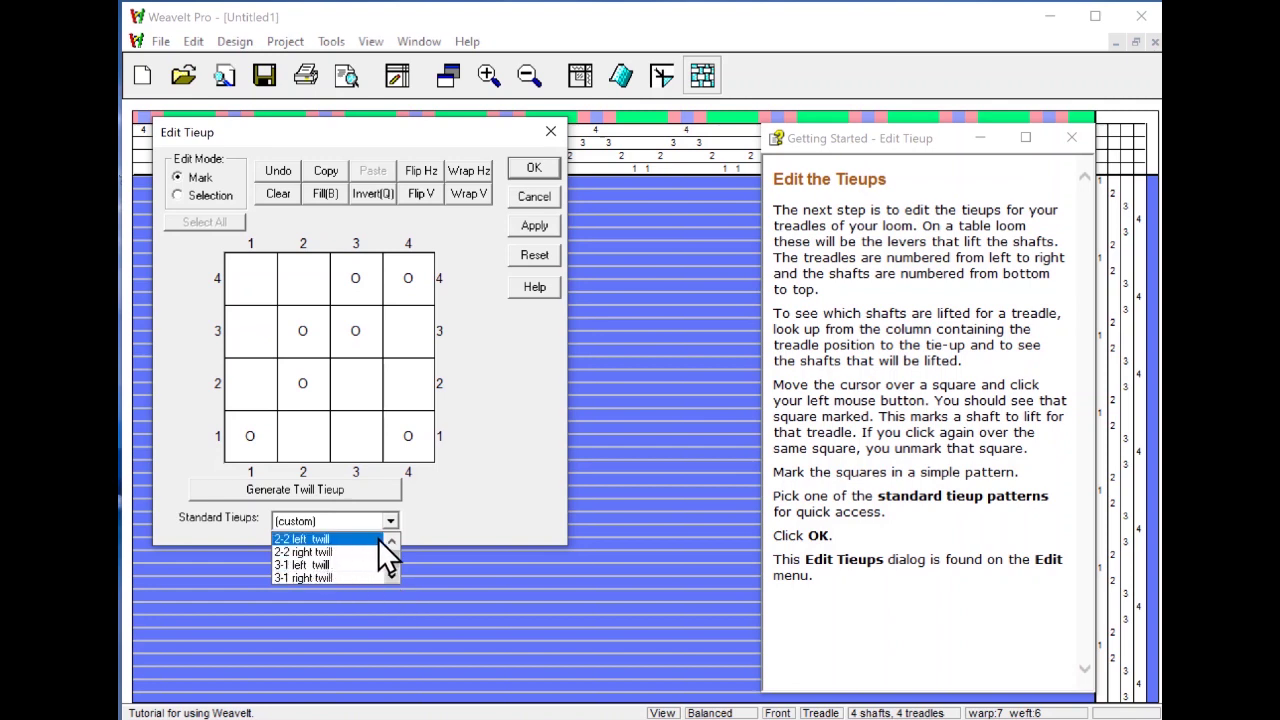
left_click(390, 541)
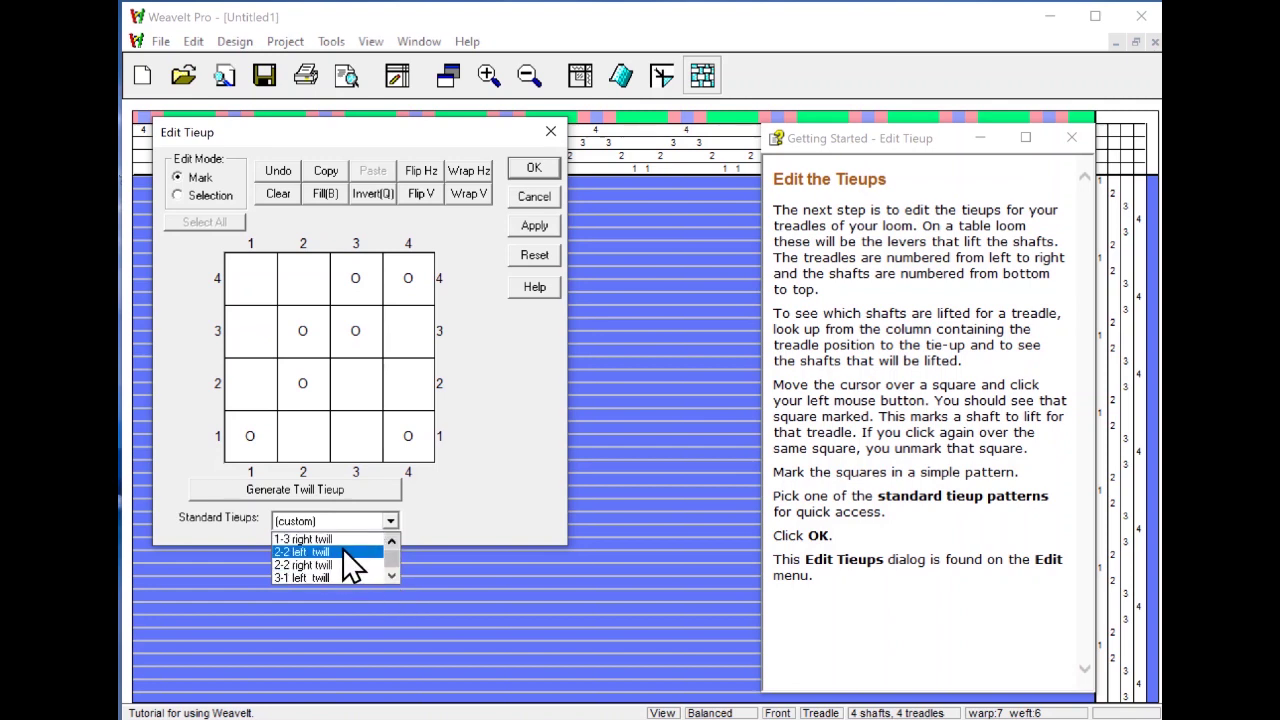
left_click(310, 552)
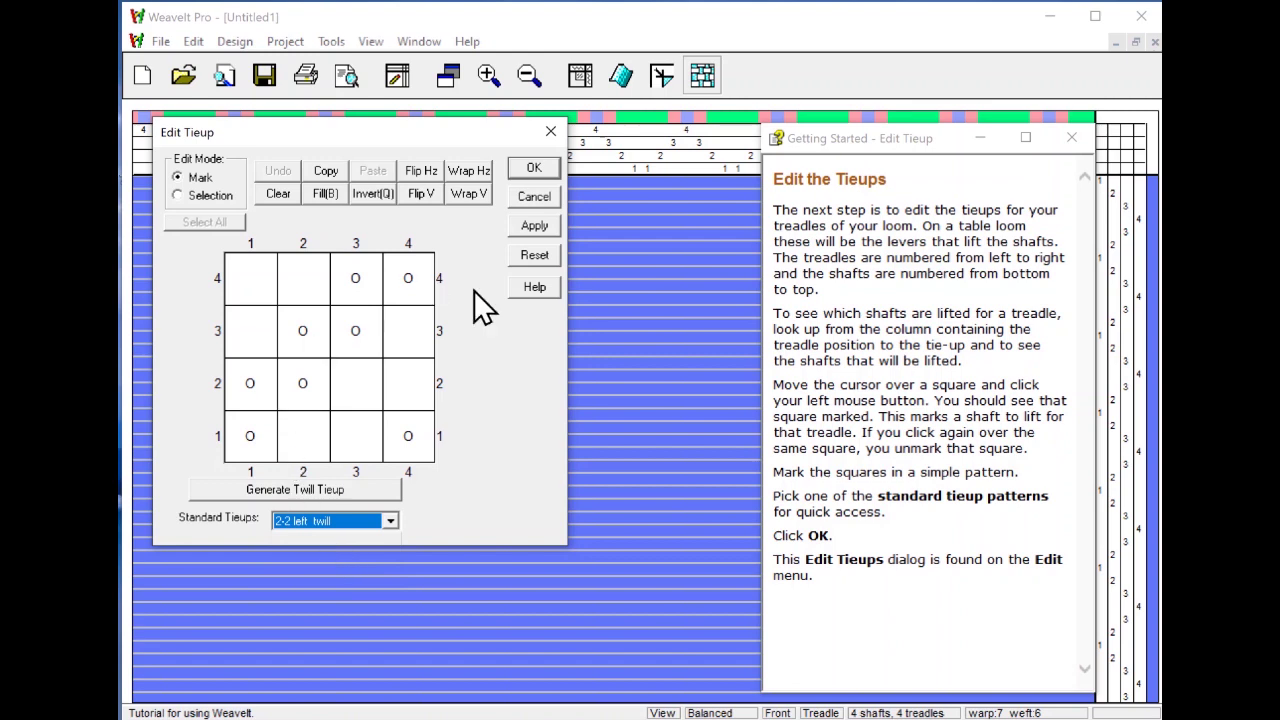
left_click(382, 520)
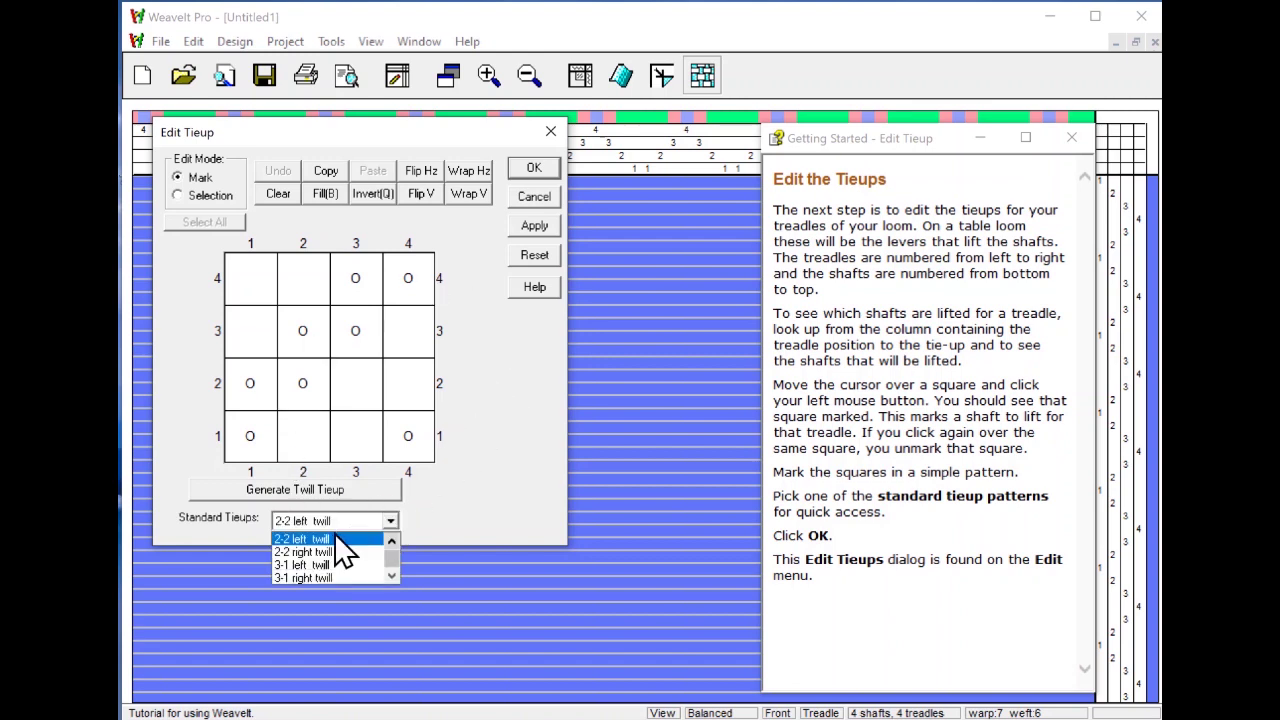
left_click(320, 552)
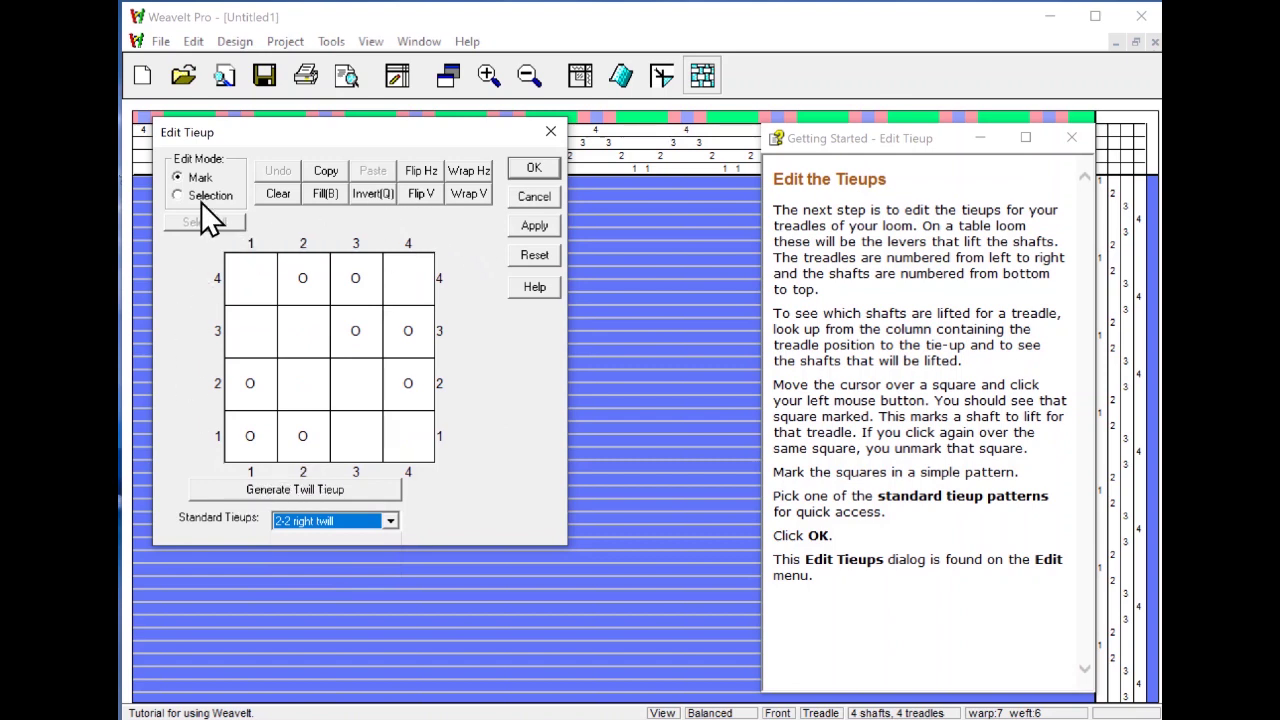
left_click(512, 164)
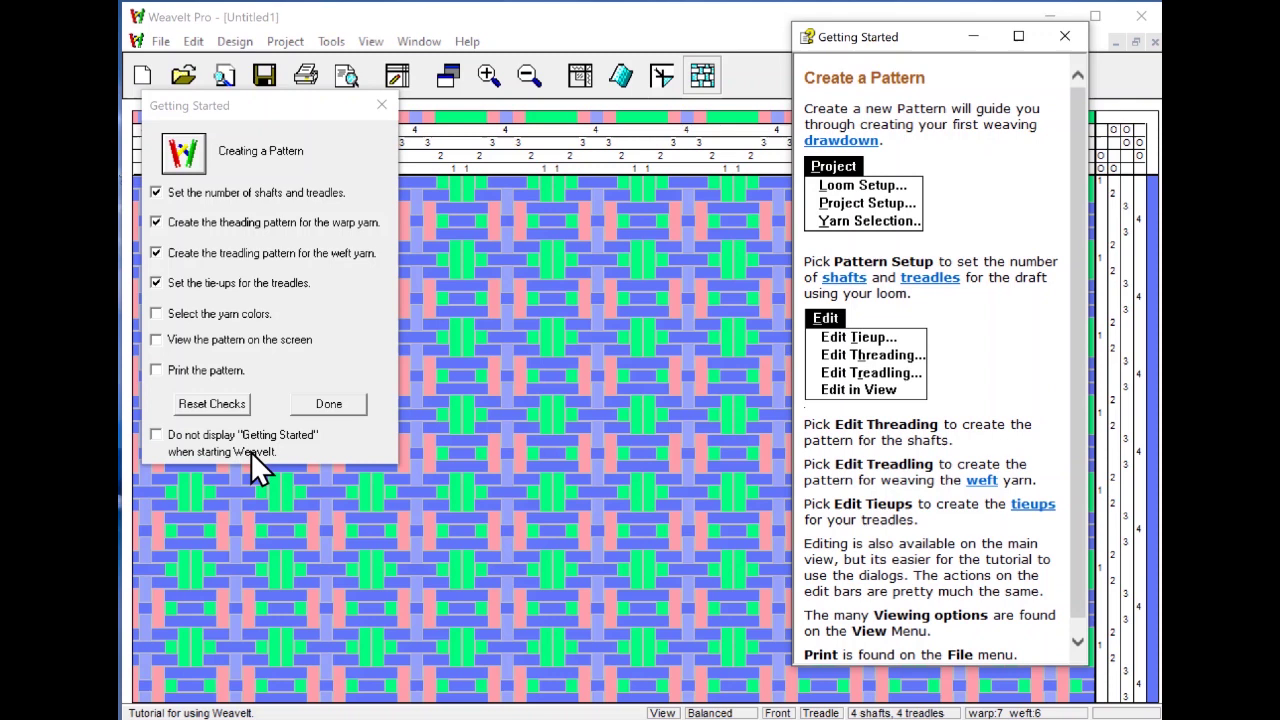
Tick 'Do not display Getting Started' and reset all seven checklist ticks
left_click(155, 437)
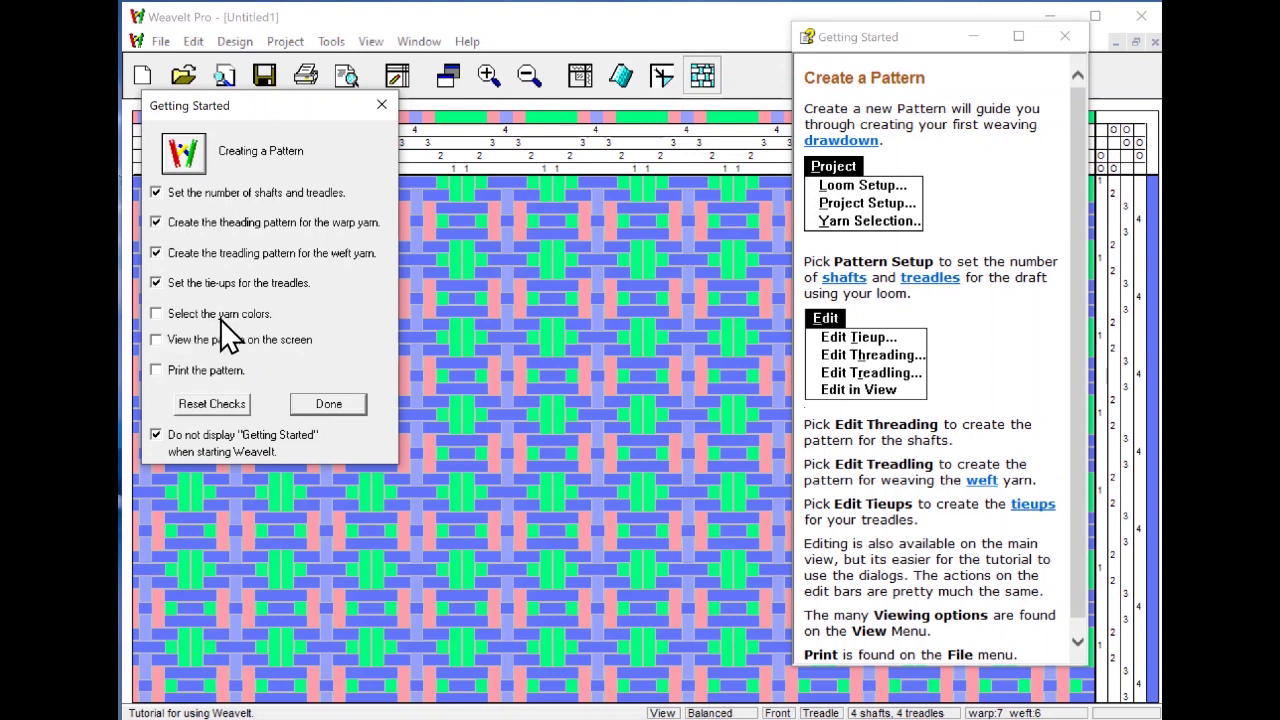
left_click(216, 403)
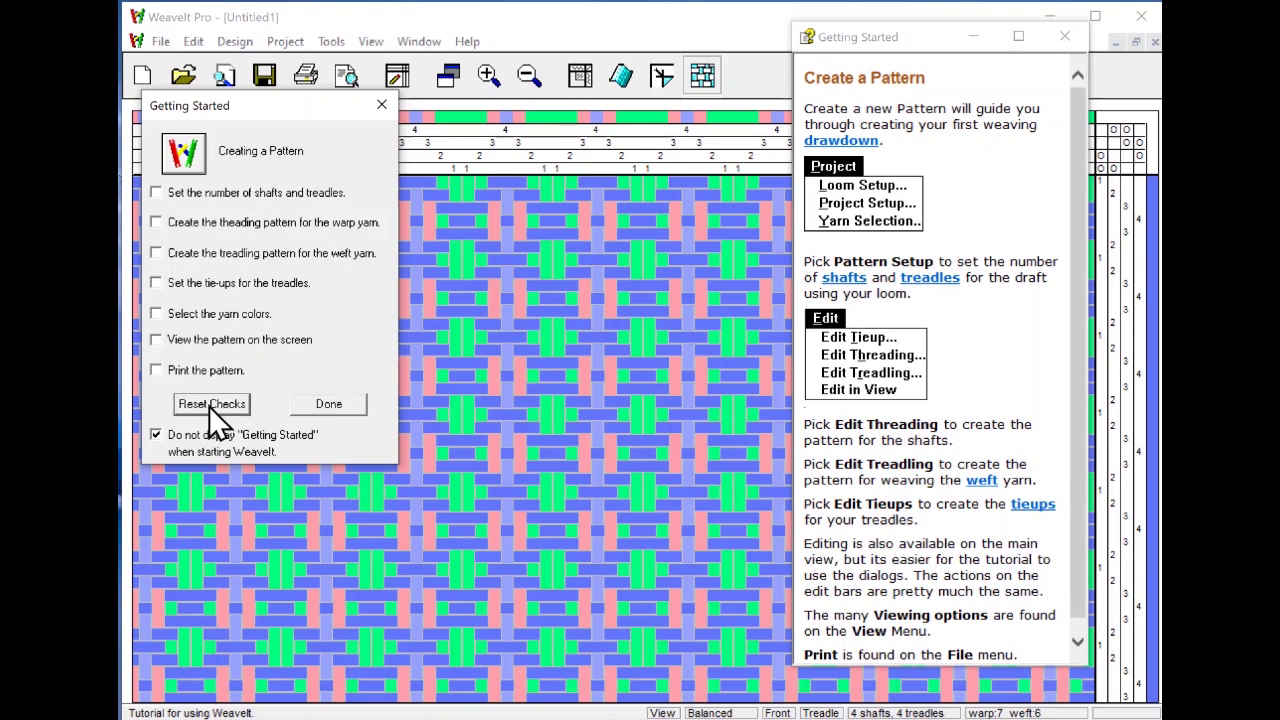
Reconfirm 4 shafts and 4 treadles, then close the checklist and tutorial with Done
left_click(224, 197)
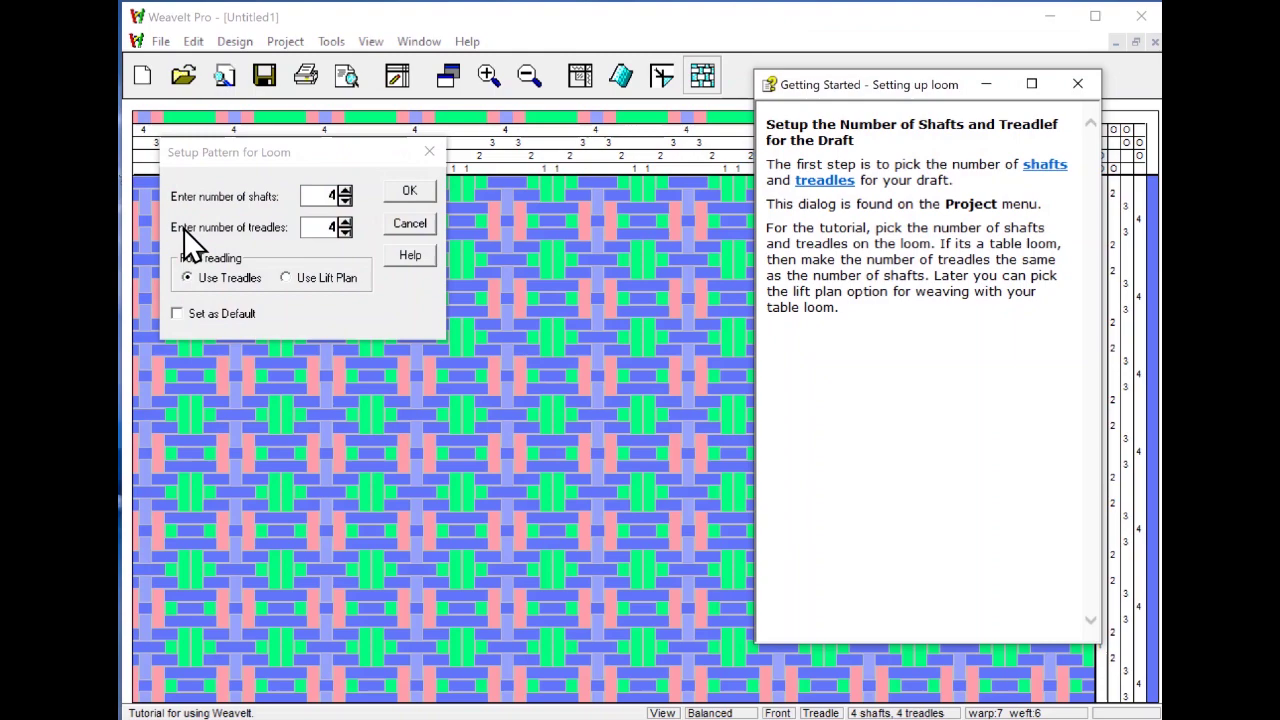
left_click(407, 192)
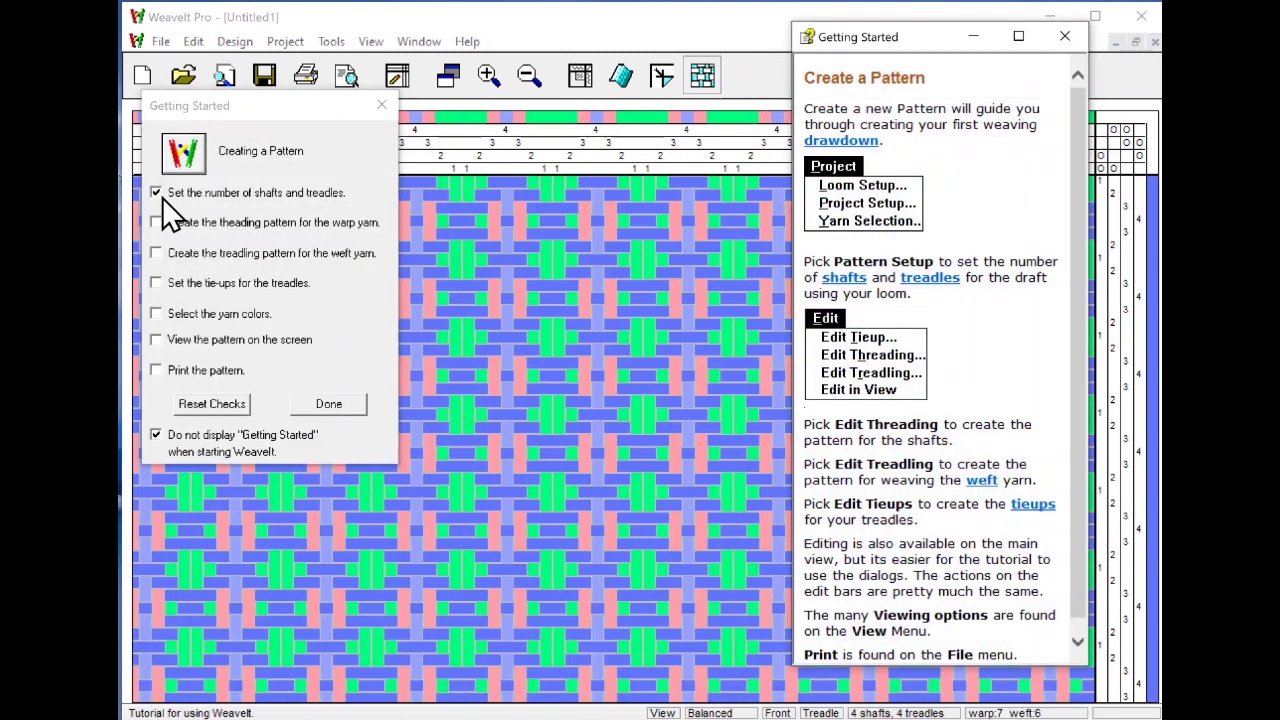
left_click(335, 406)
left_click(305, 380)
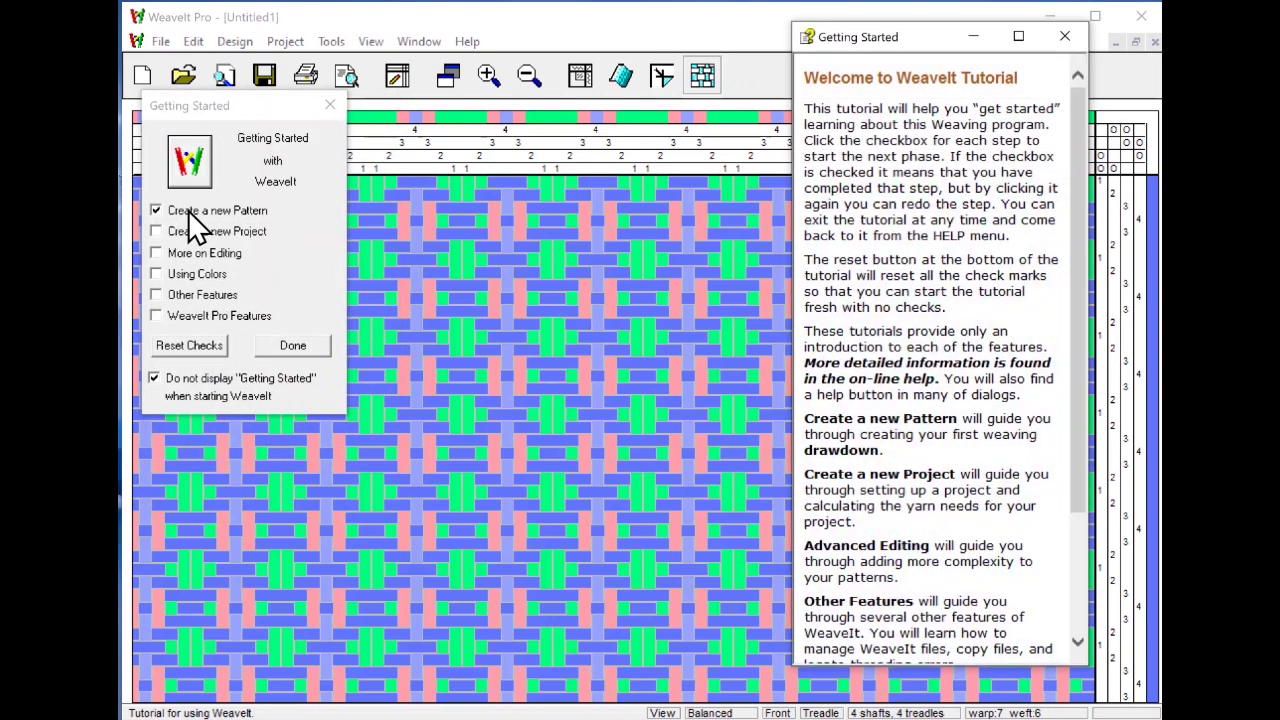
left_click(296, 346)
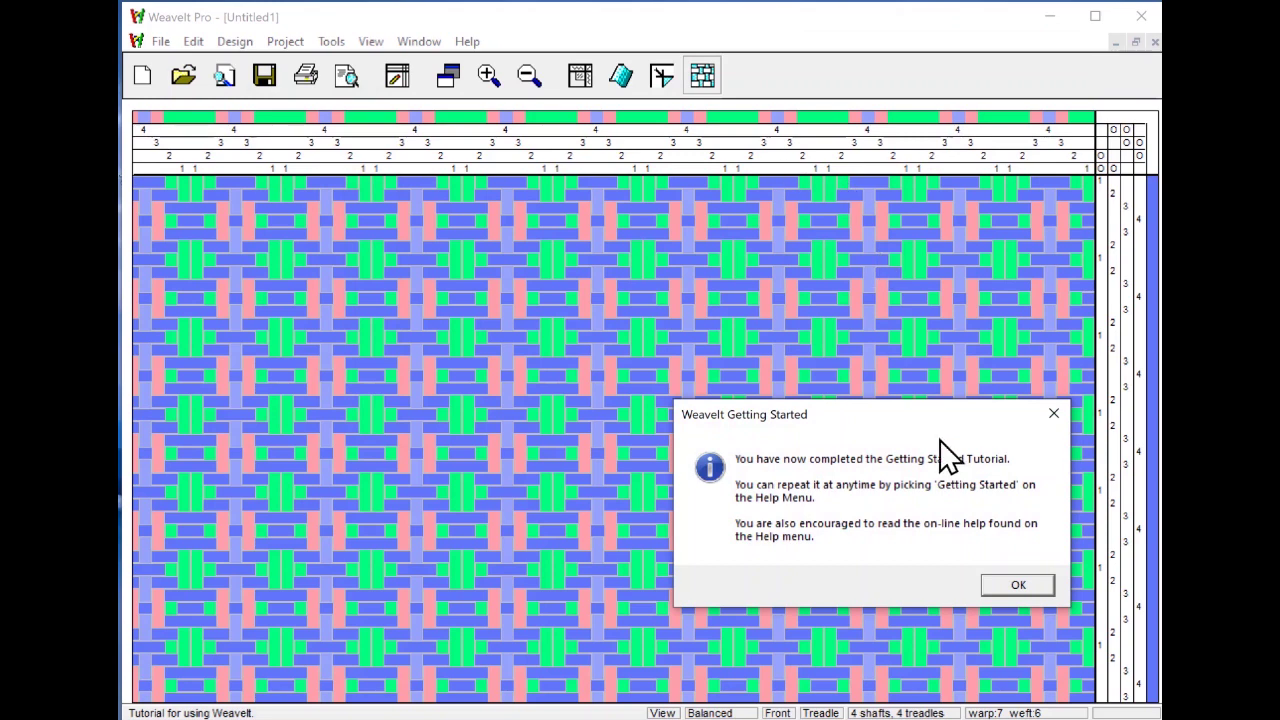
Dismiss the tutorial-completed message and browse the Window and Help menus
left_click(1020, 584)
left_click(418, 41)
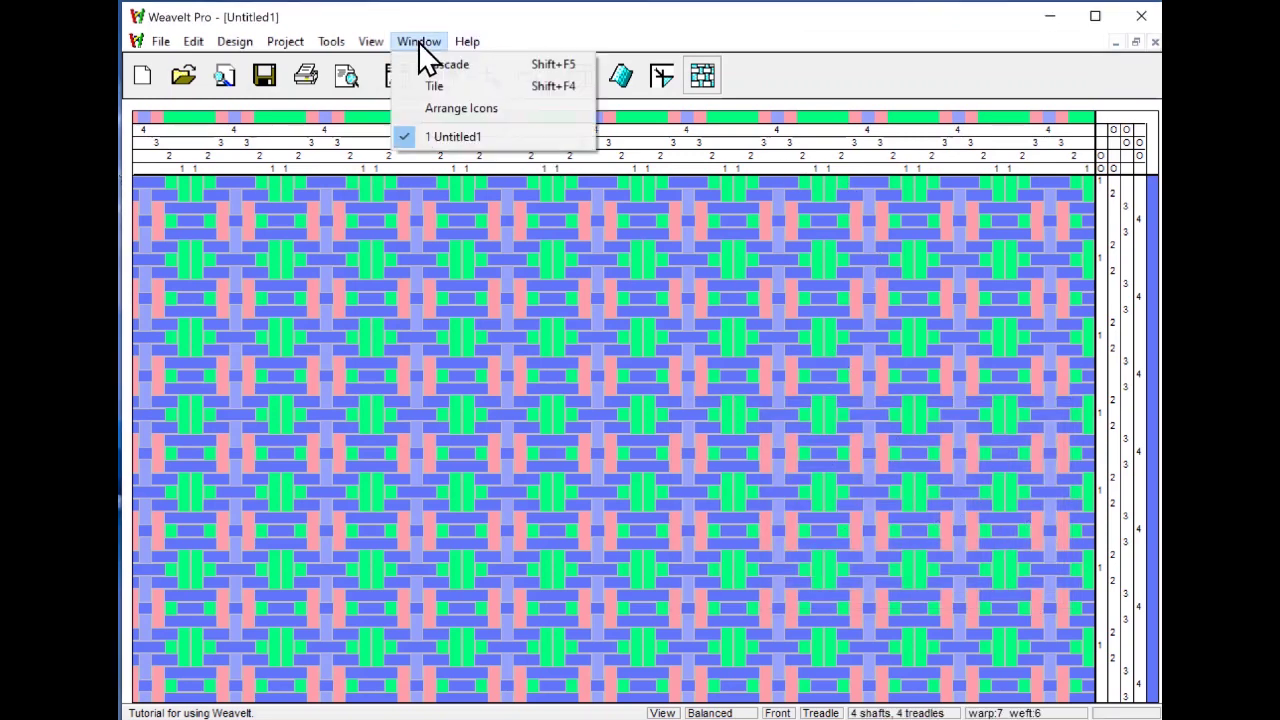
left_click(467, 41)
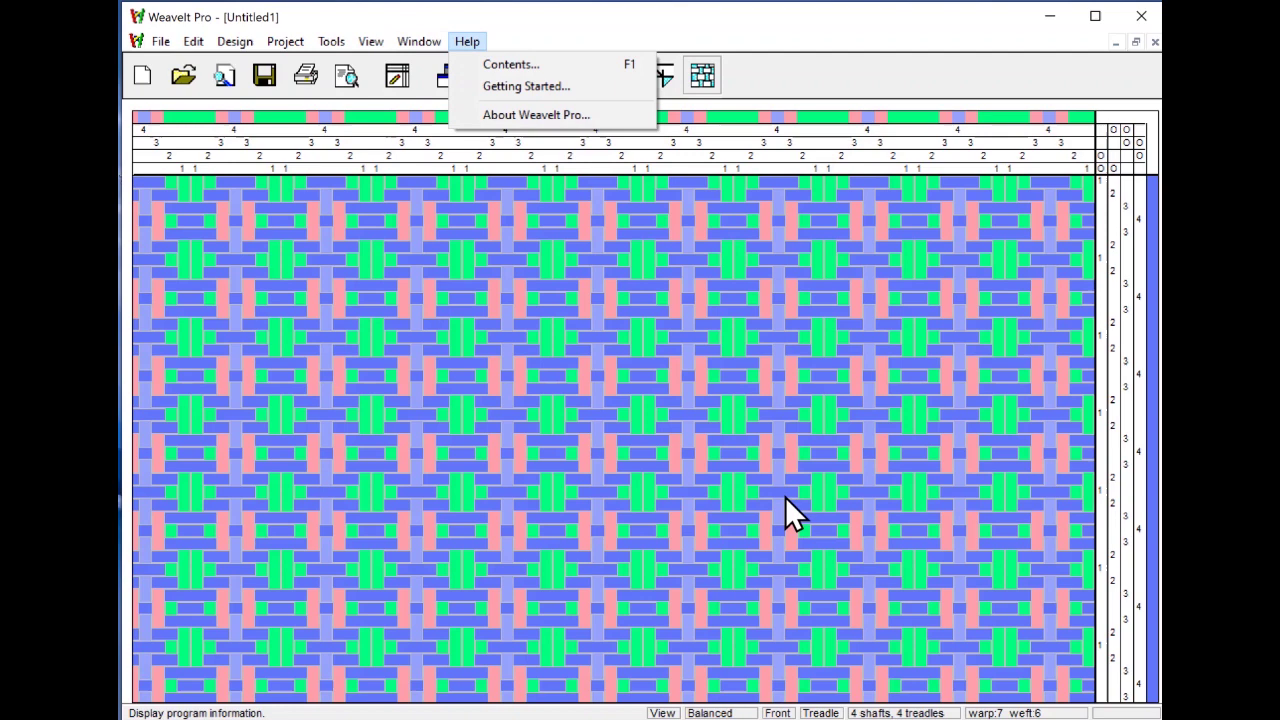
left_click(886, 49)
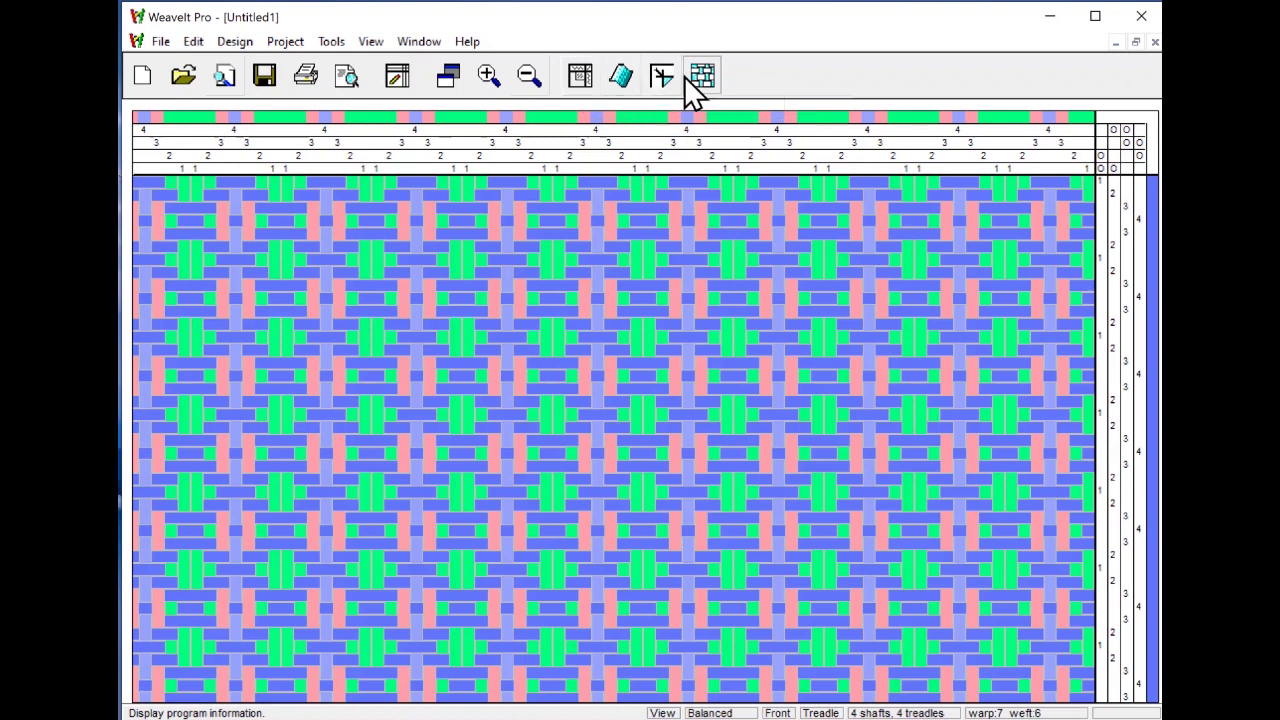
Show a single 7×6 repeat, zoom in four steps and redraw the drawdown
left_click(579, 73)
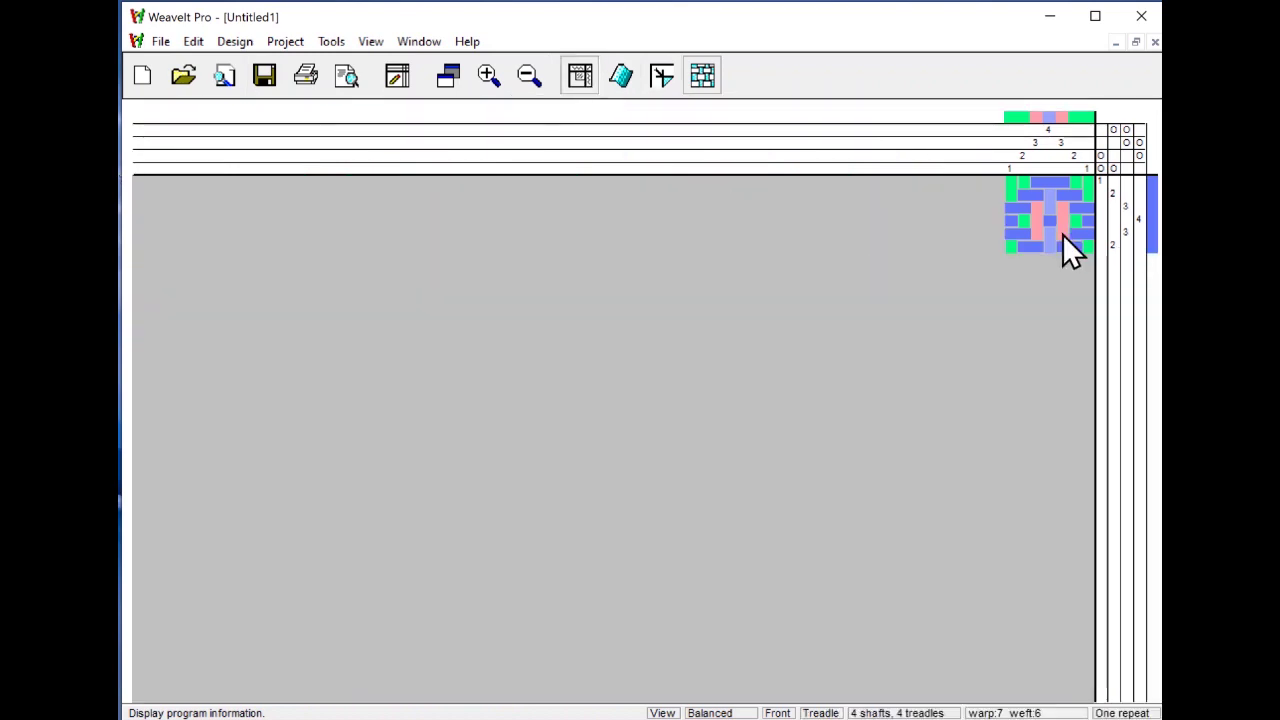
left_click(488, 76)
left_click(488, 76)
left_click(488, 76)
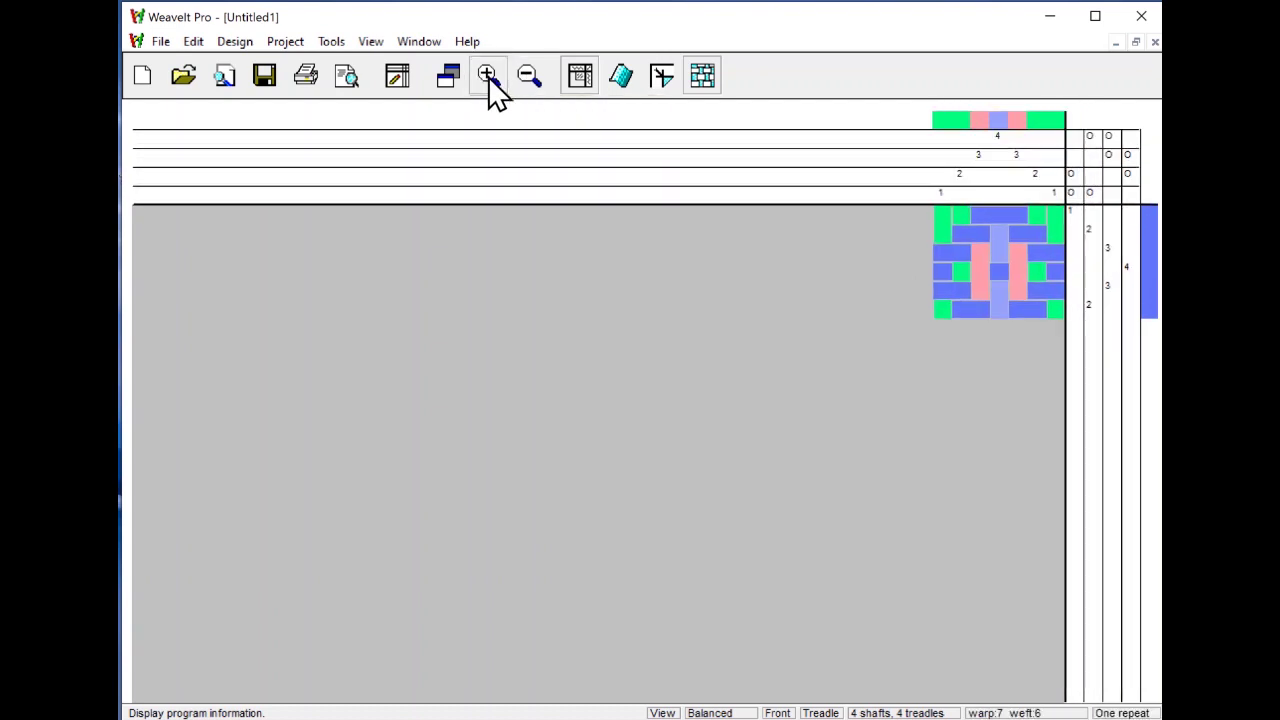
left_click(488, 76)
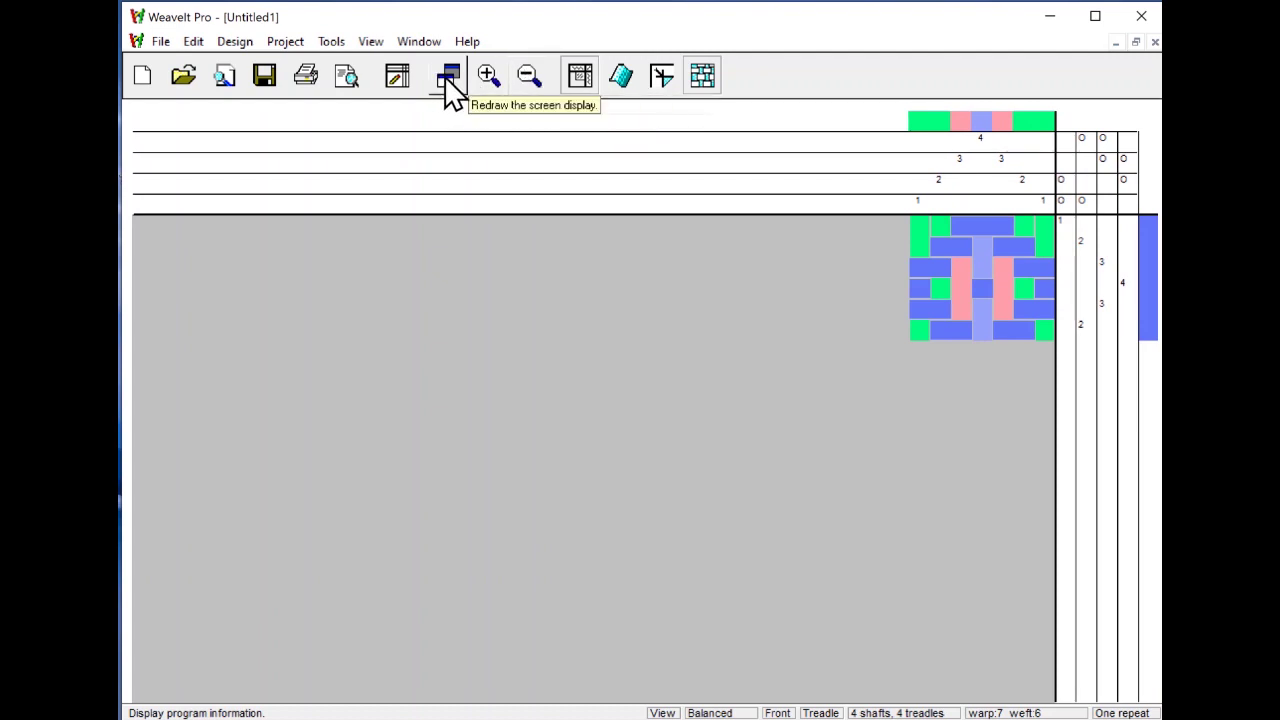
left_click(449, 80)
left_click(447, 74)
left_click(197, 43)
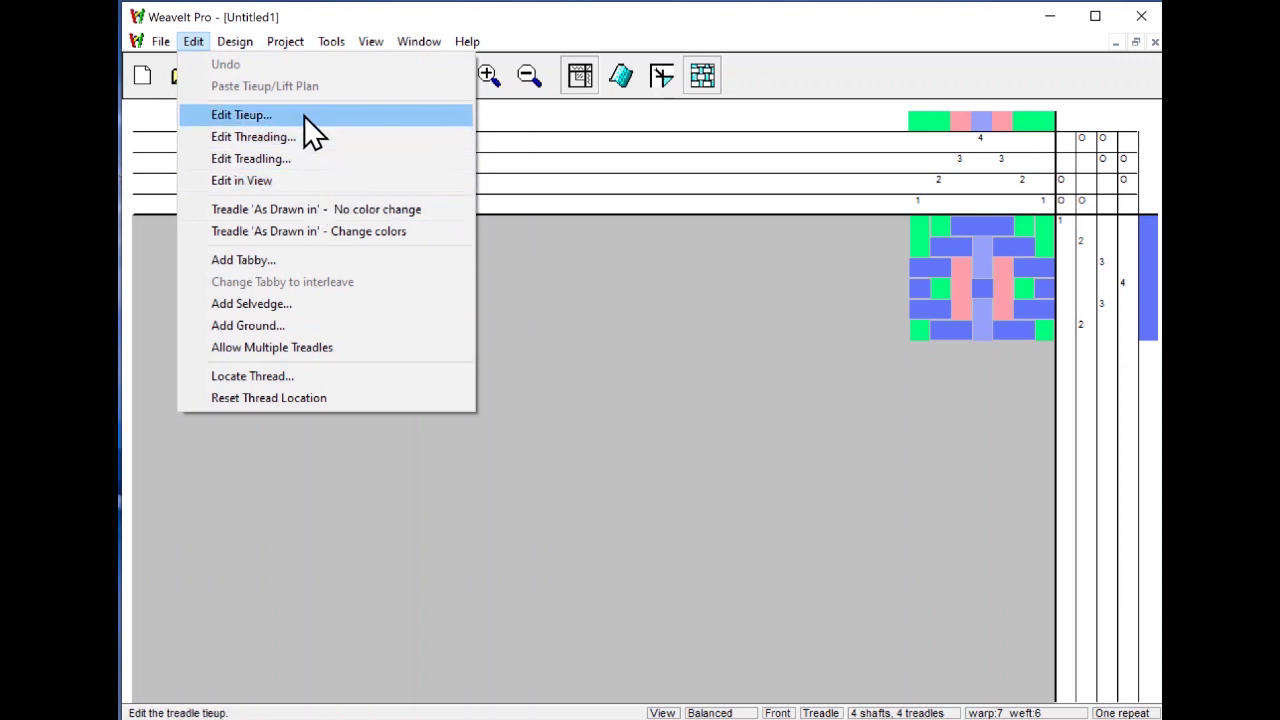
Turn on Edit in View from the Edit menu
left_click(312, 183)
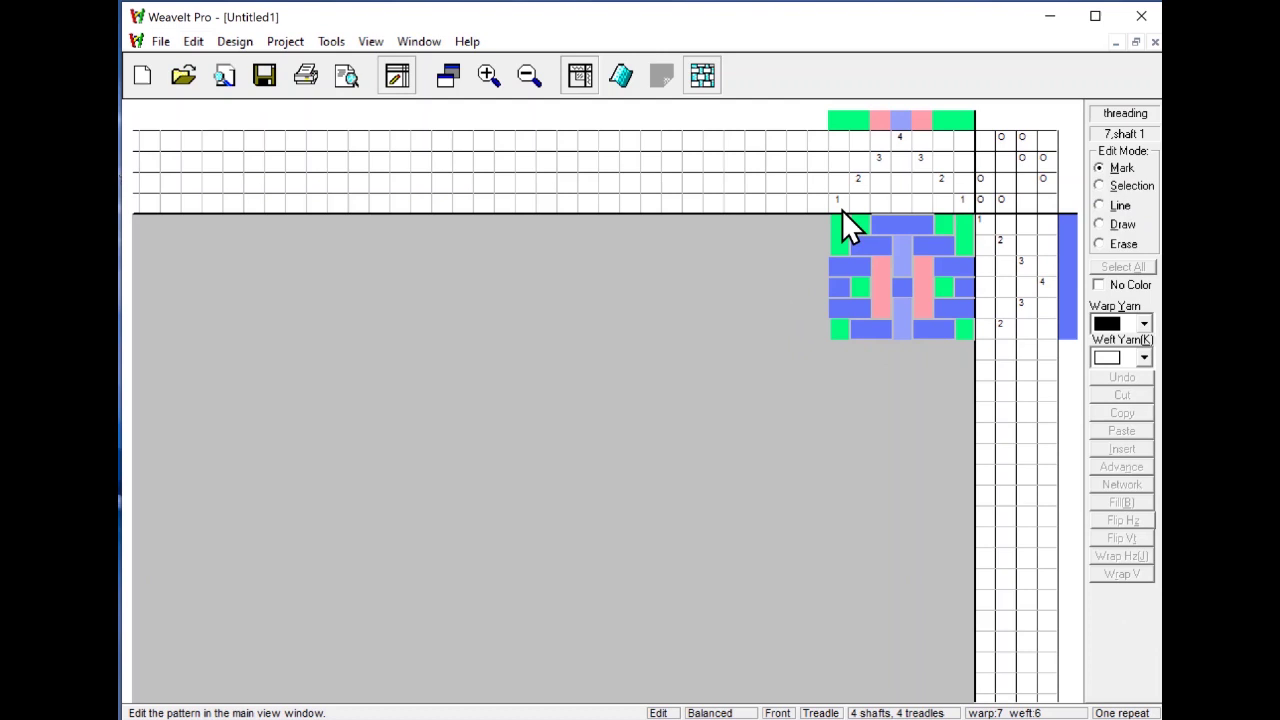
Set Warp Yarn to teal and thread nine ends leftward on shafts 2,3,4,3,2,1,2,3,4
left_click(1144, 322)
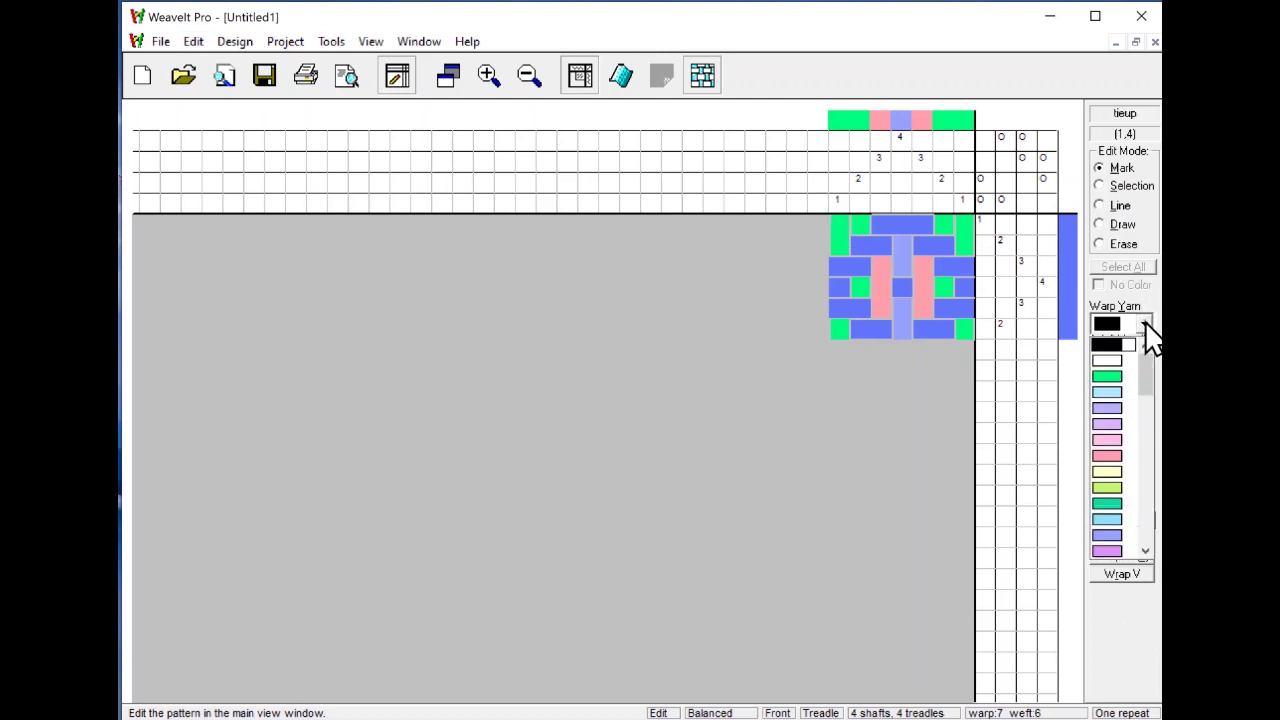
left_click(1108, 504)
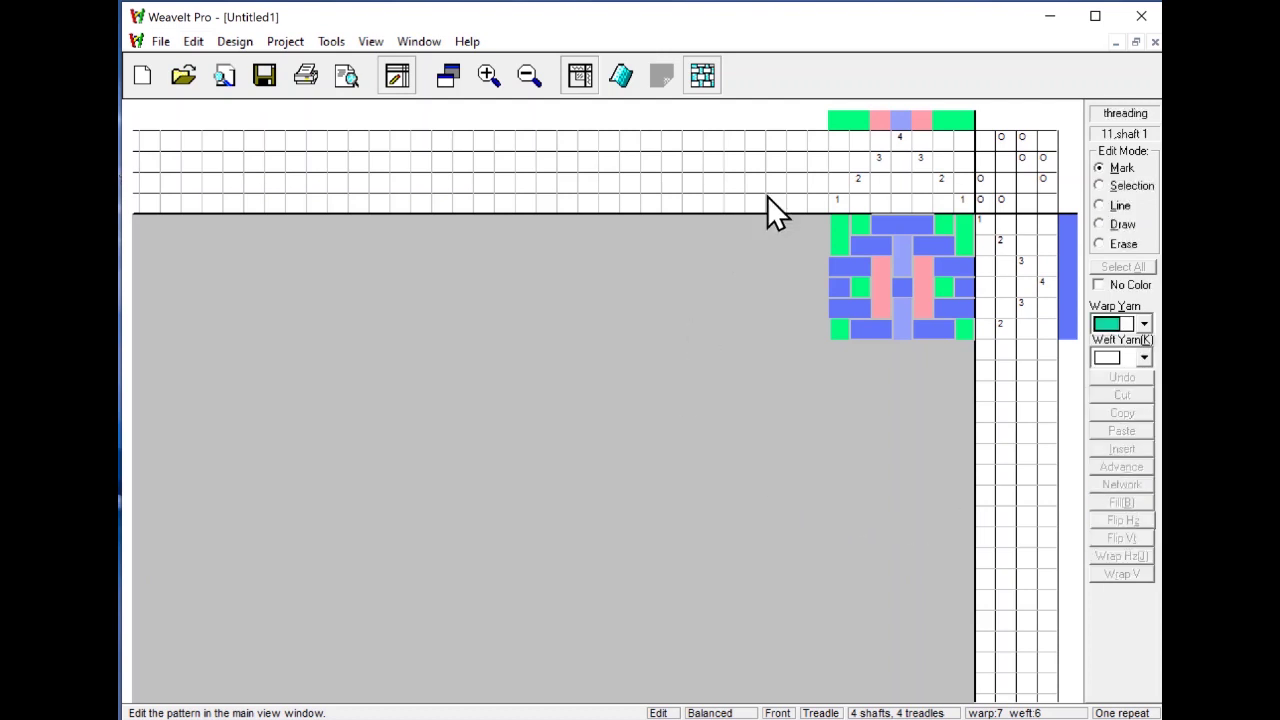
left_click(818, 181)
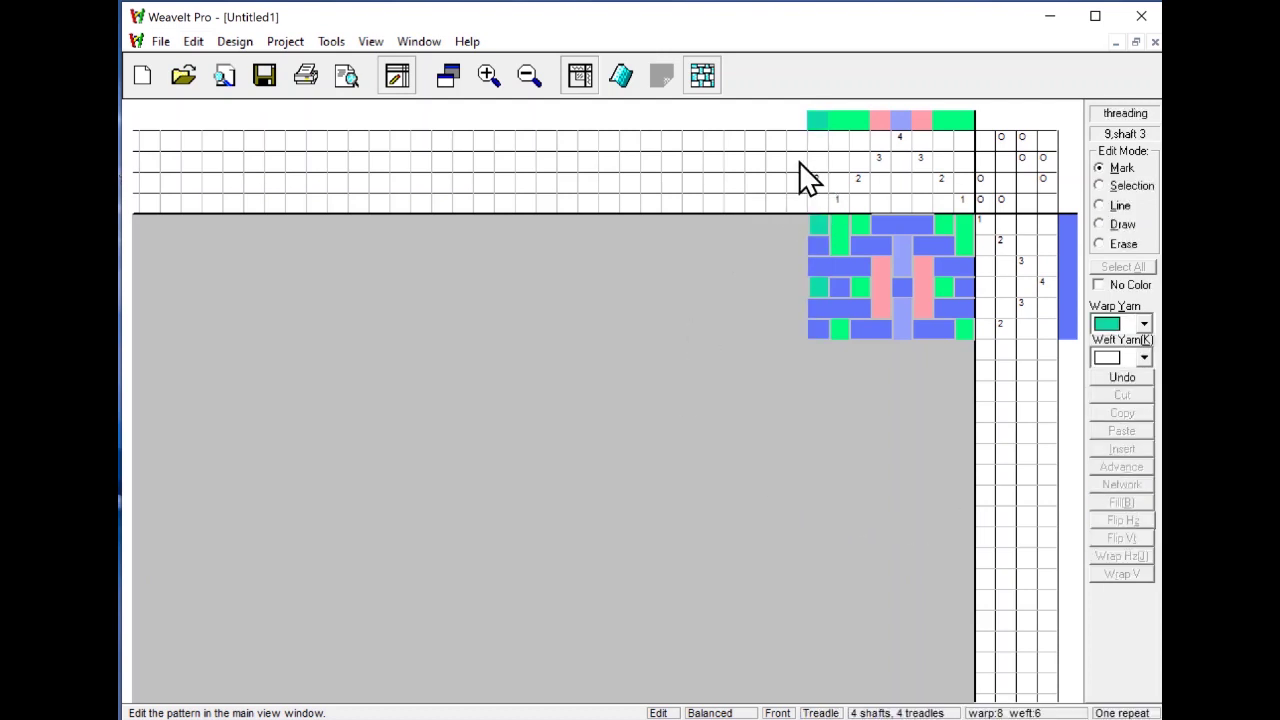
left_click(797, 158)
left_click(779, 141)
left_click(756, 162)
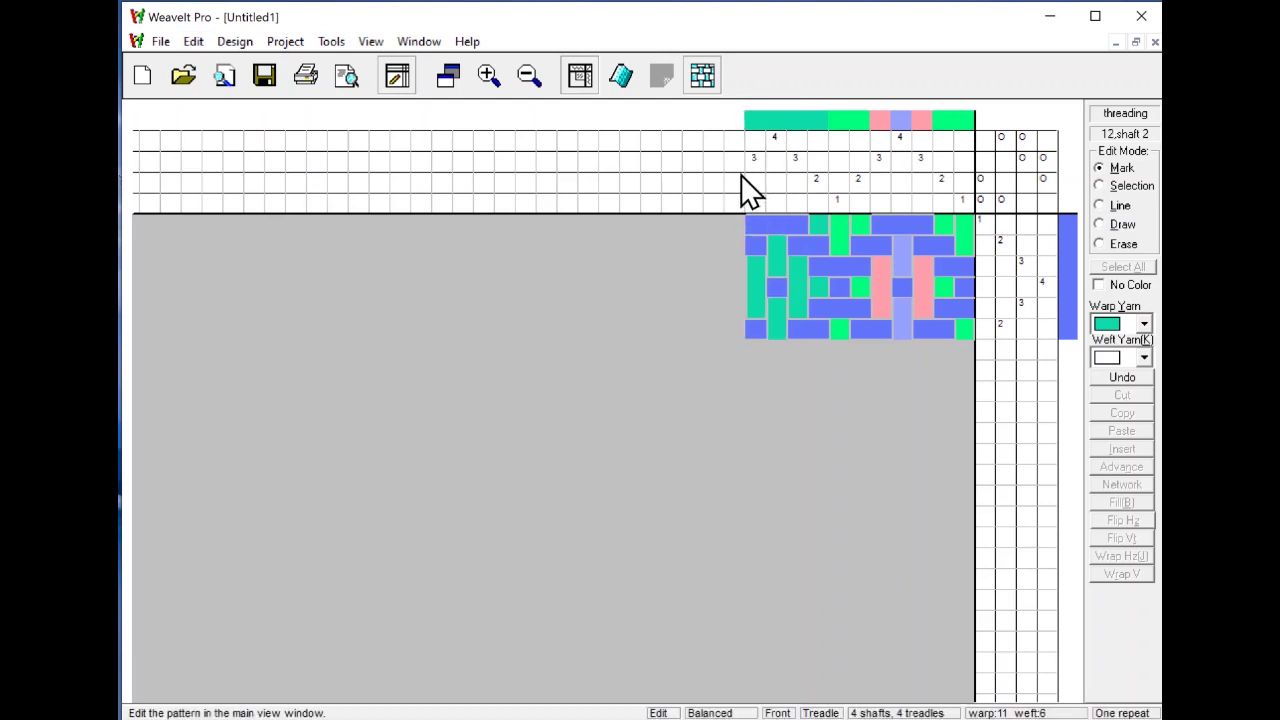
left_click(739, 181)
left_click(713, 204)
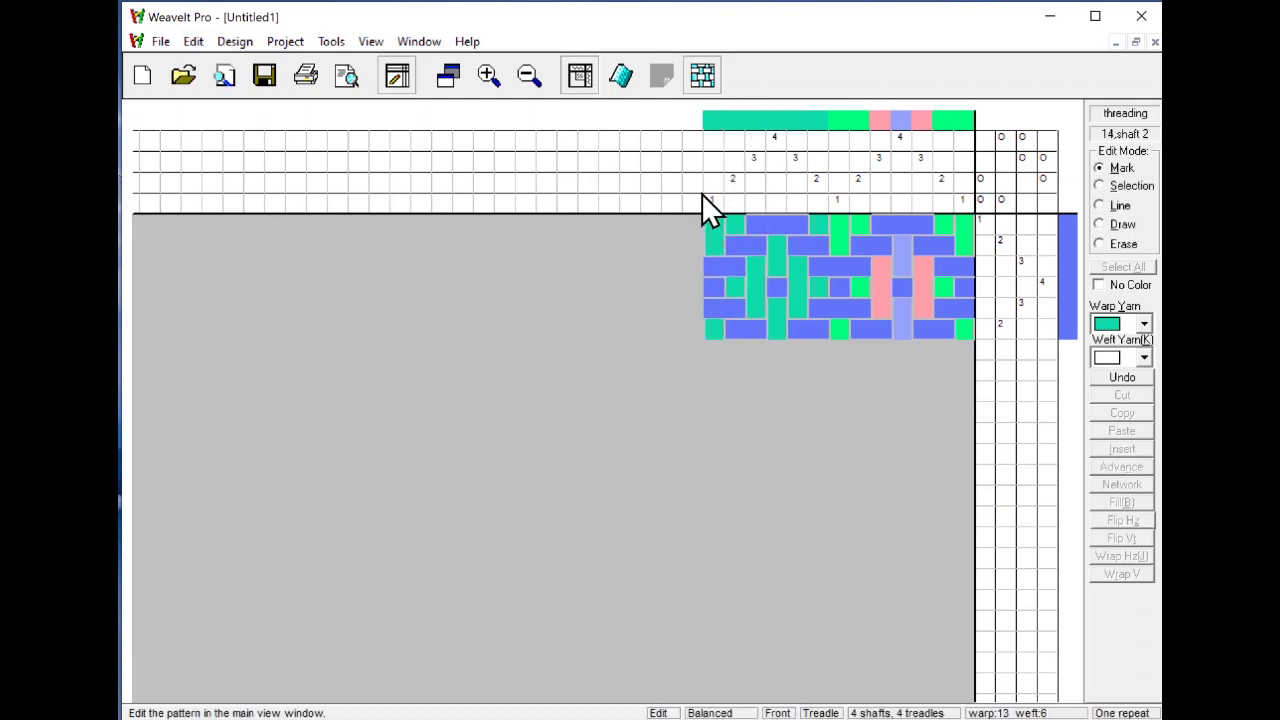
left_click(690, 180)
left_click(668, 168)
left_click(648, 141)
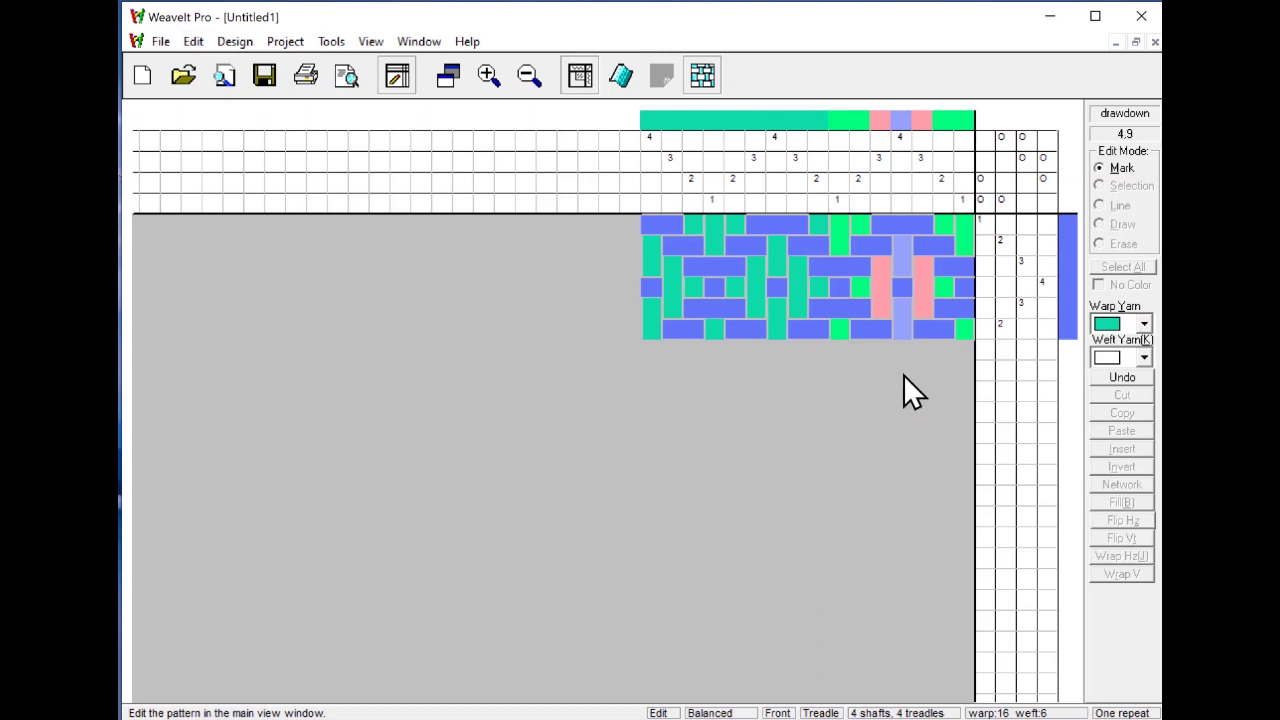
Treadle weft picks 7–10 on treadles 1–4 and untie treadle 4 from shaft 3
left_click(988, 346)
left_click(1003, 366)
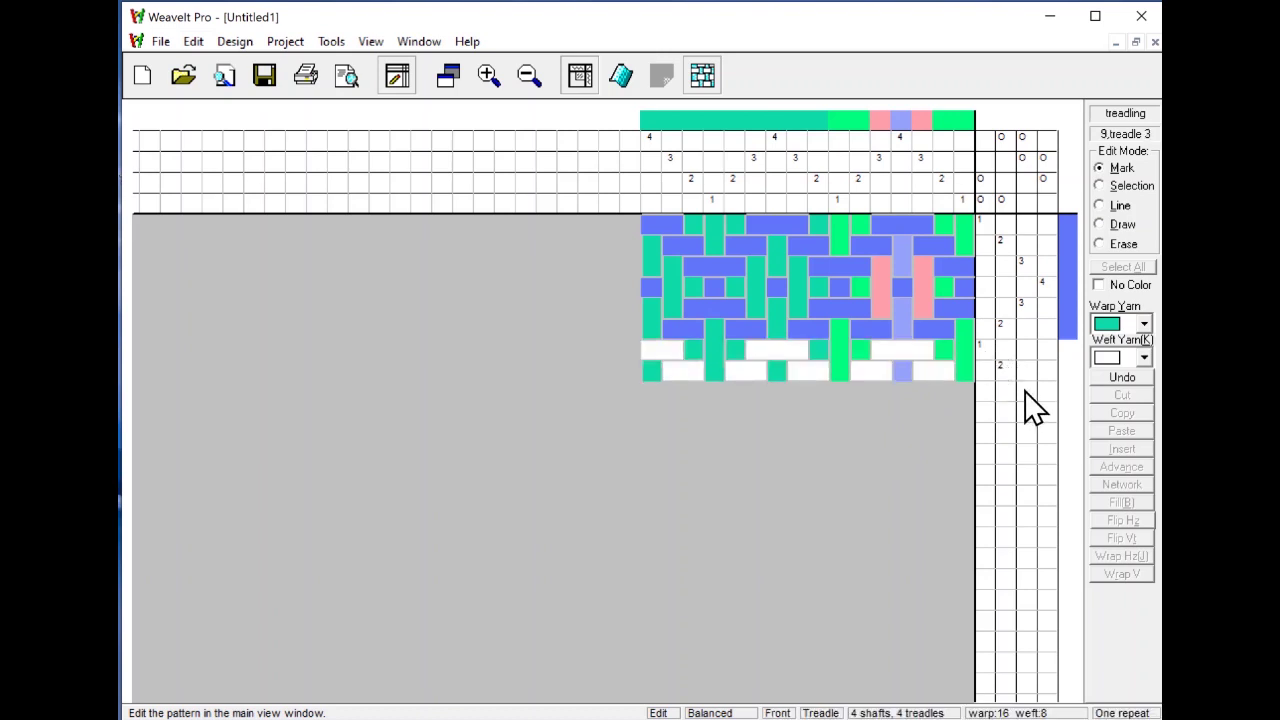
left_click(1026, 389)
left_click(1043, 410)
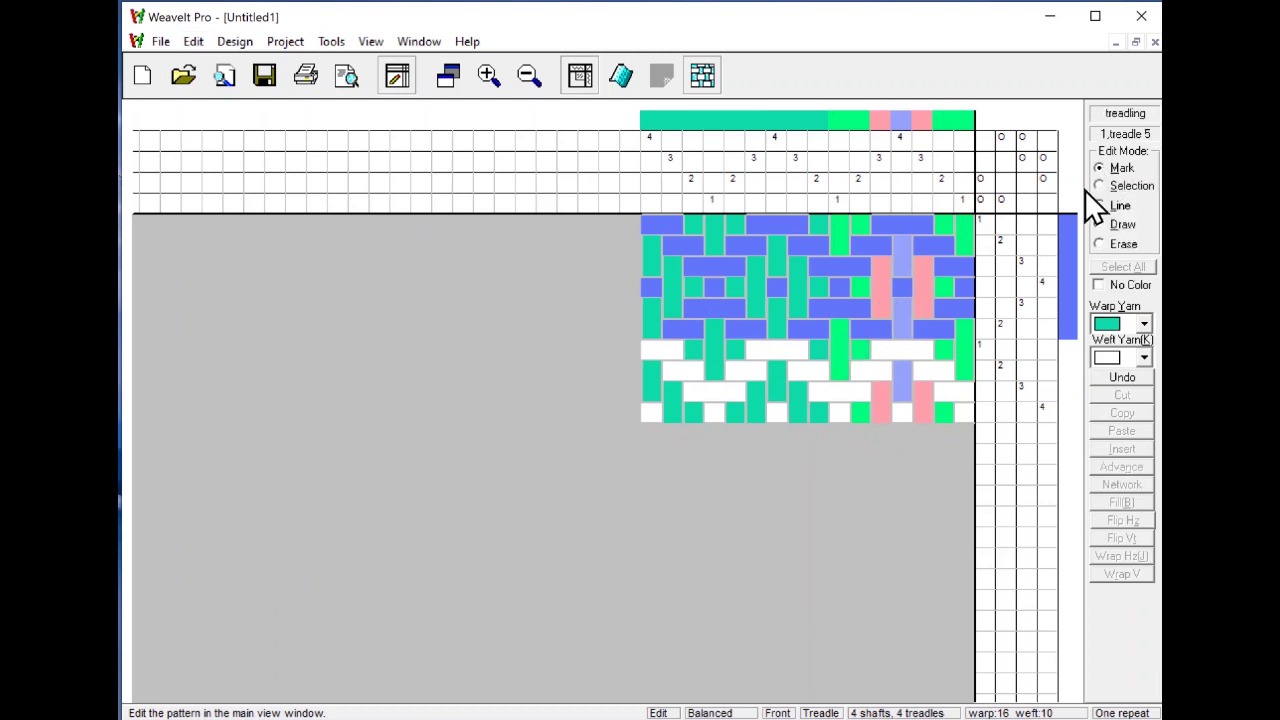
left_click(882, 288)
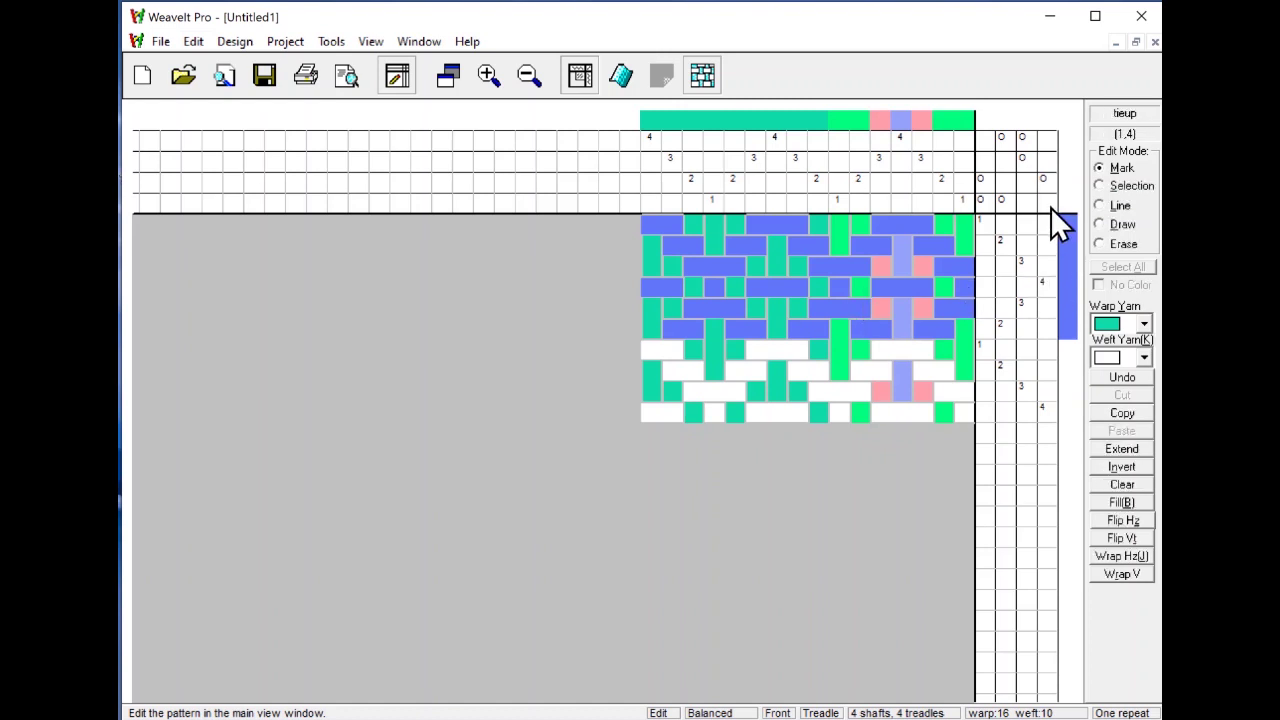
left_click(1130, 187)
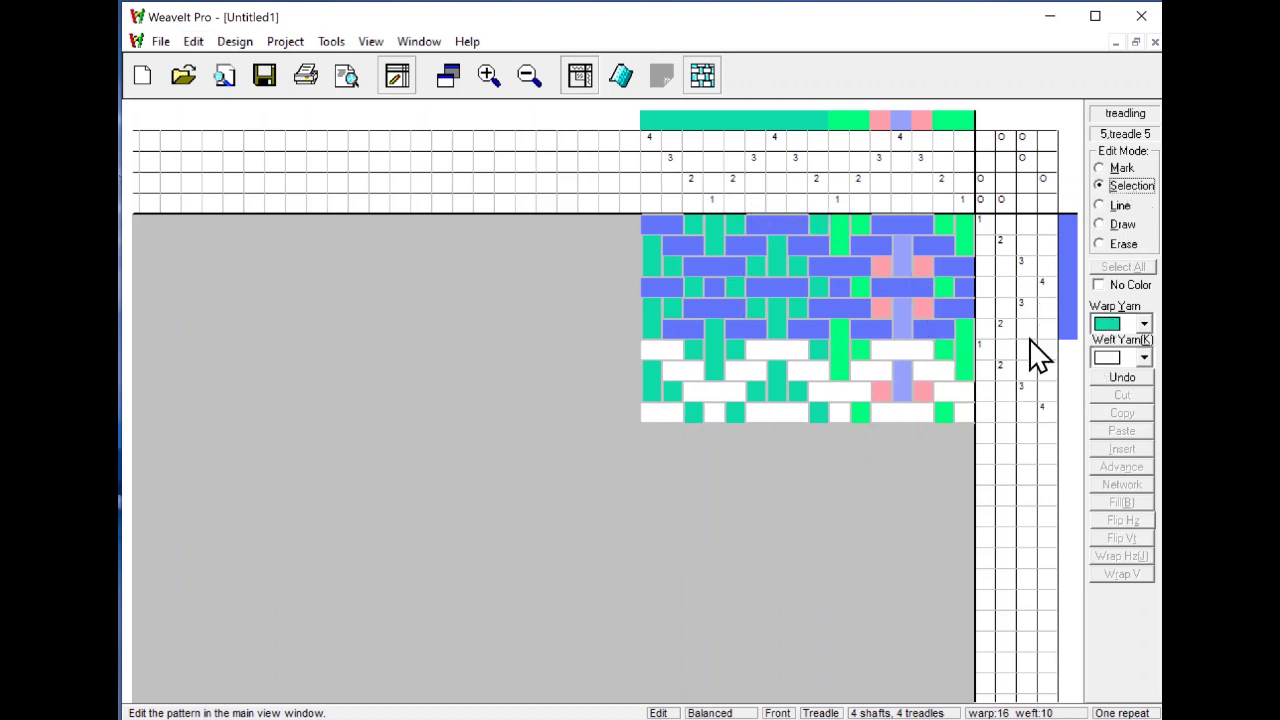
left_click_drag(847, 183, 889, 179)
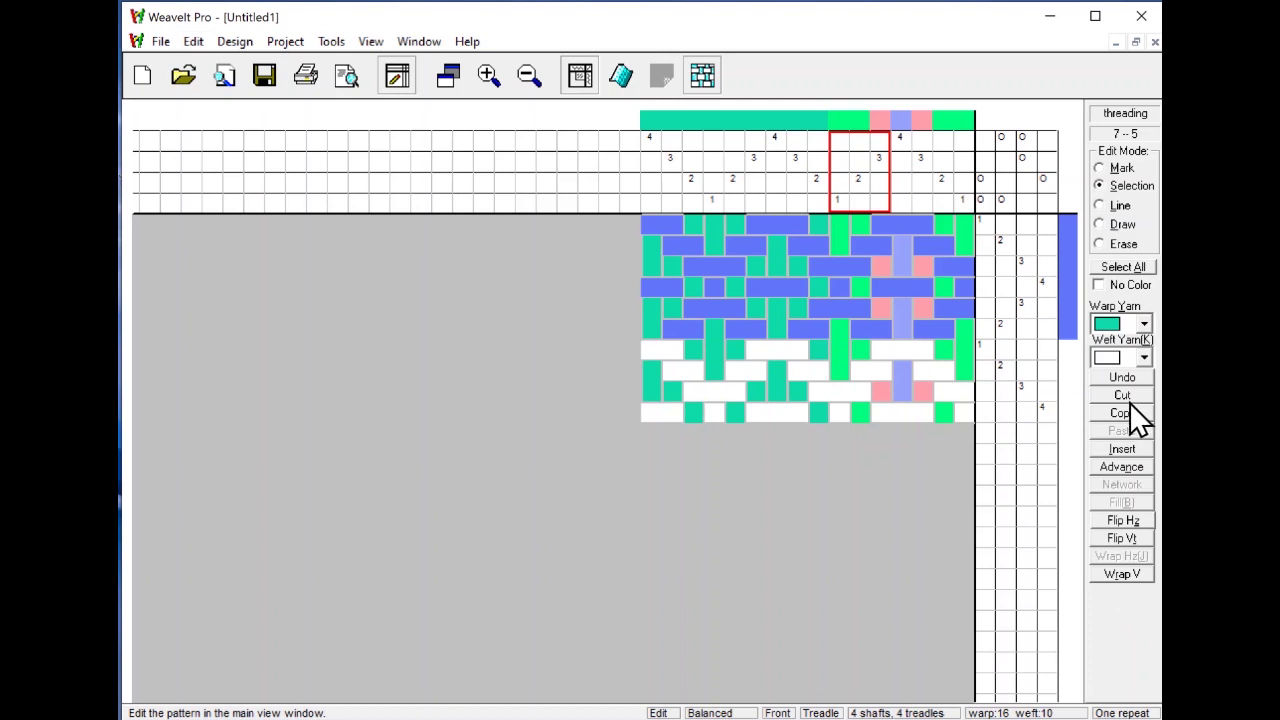
left_click(1118, 522)
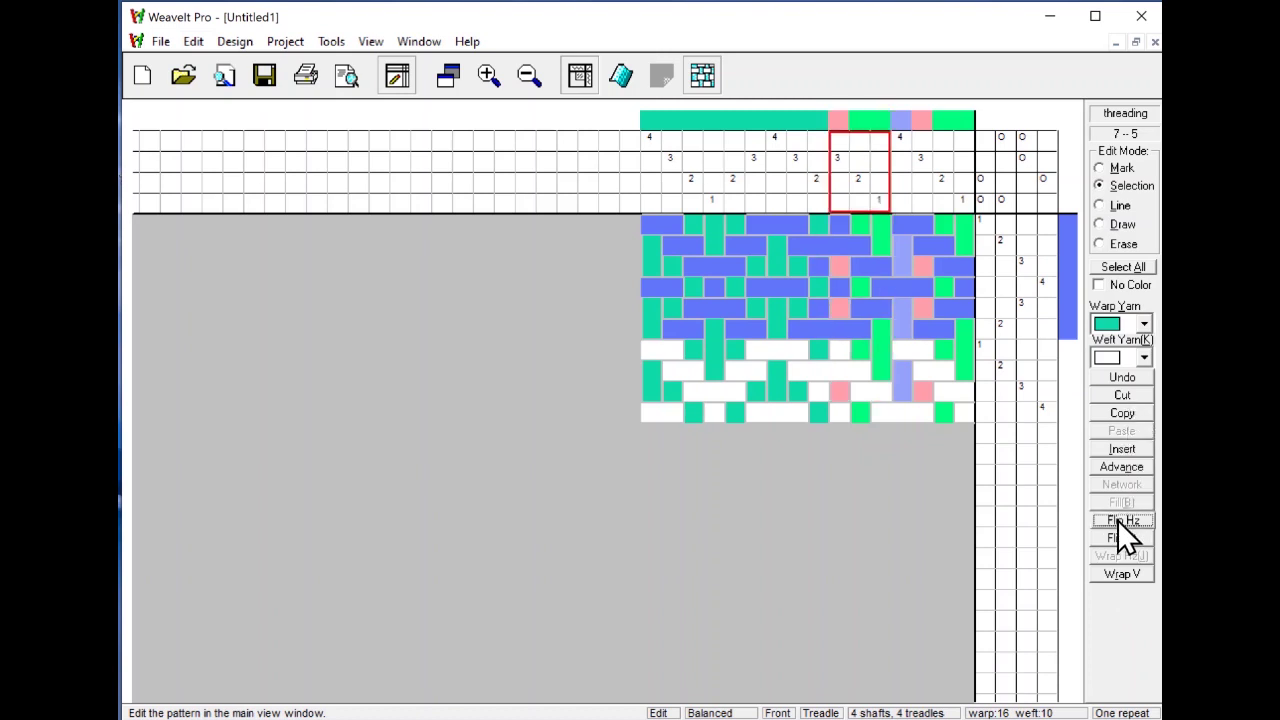
left_click(1117, 520)
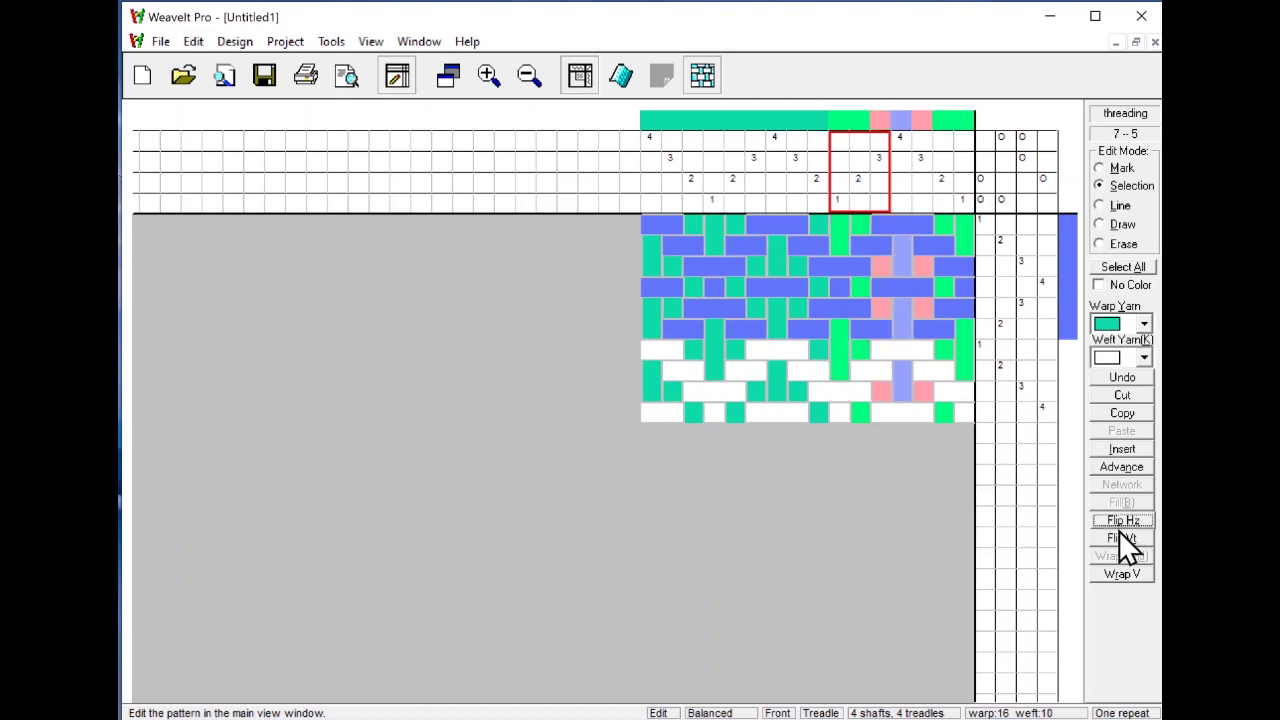
left_click(1120, 539)
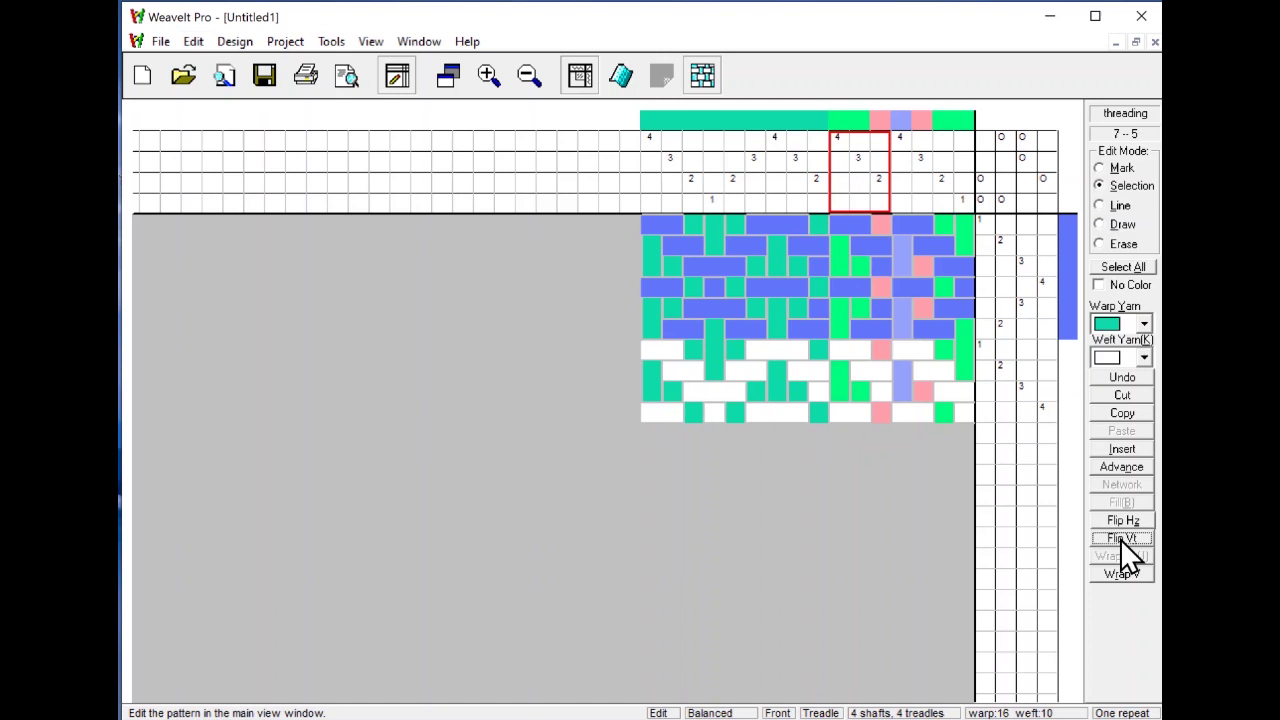
left_click(1120, 539)
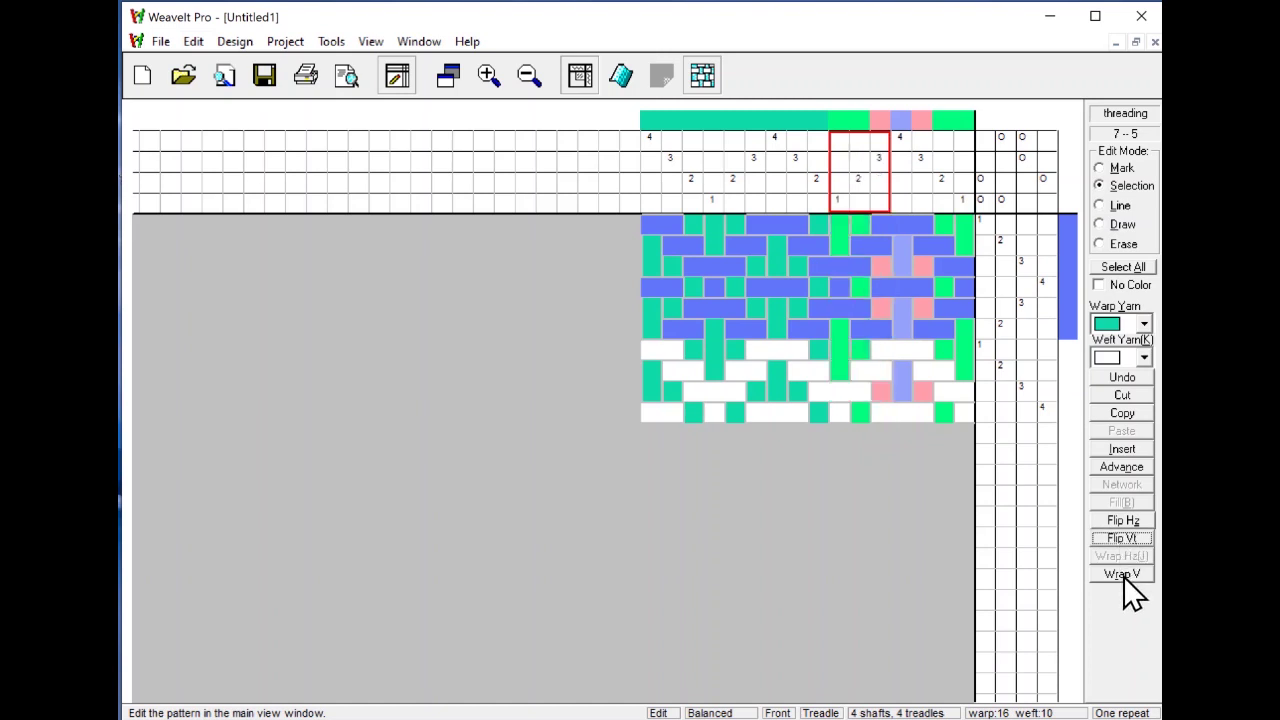
left_click(1123, 576)
left_click(1123, 576)
left_click(1123, 576)
left_click(1123, 576)
left_click(1123, 576)
left_click(1123, 576)
left_click(1123, 576)
left_click(1123, 576)
Copy the three-end threading block and paste it at threading column 13
left_click(1123, 414)
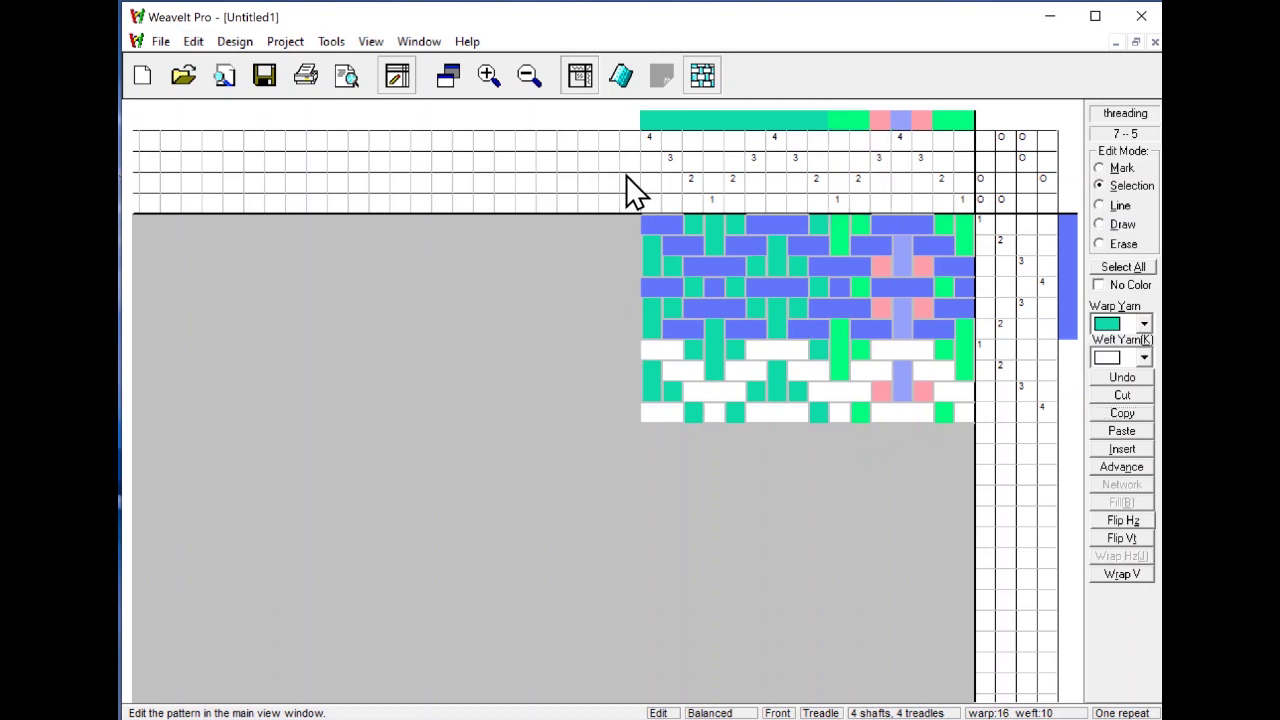
left_click_drag(626, 175, 692, 210)
left_click(715, 200)
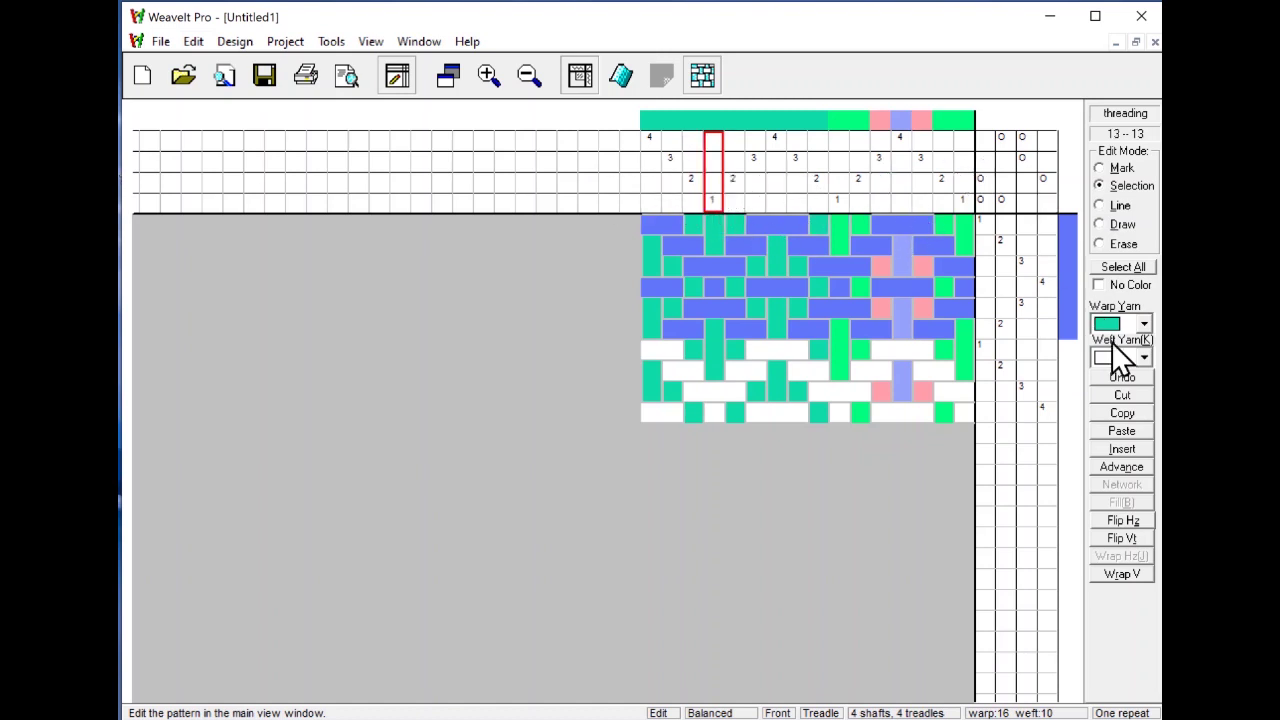
left_click(1135, 433)
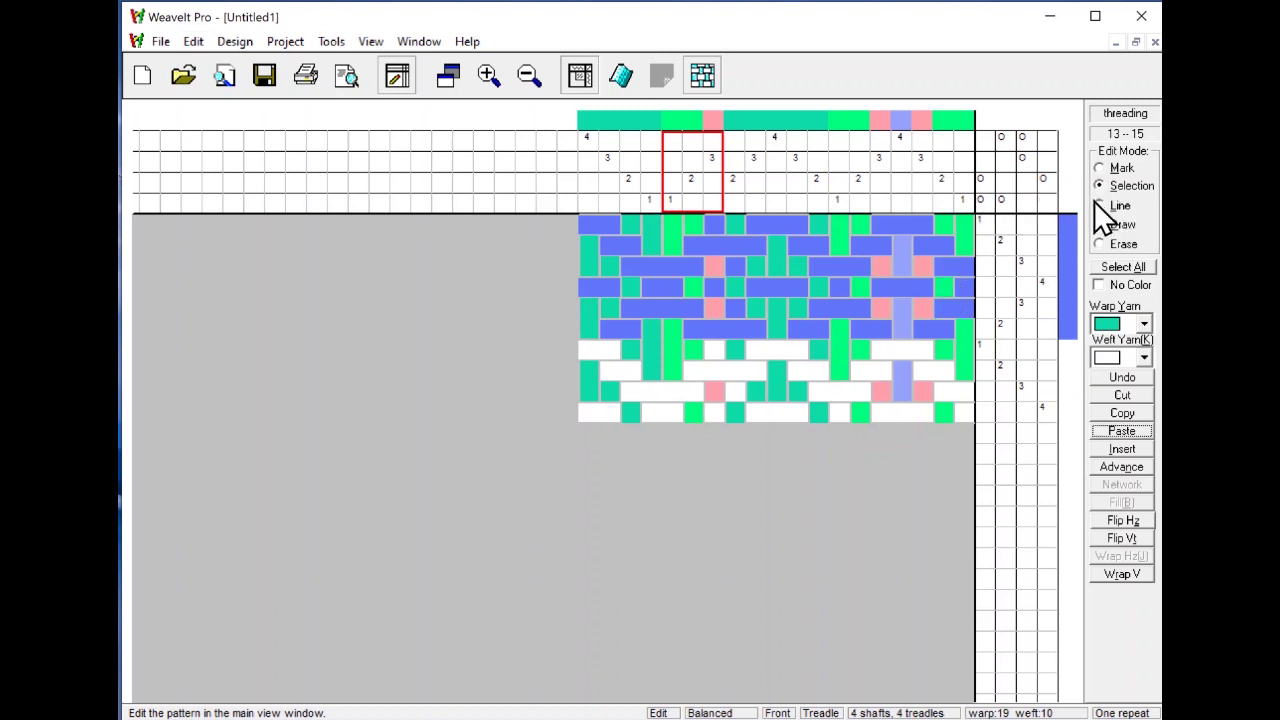
In Line mode, extend the treadling down to 17 picks and the threading left to 25 ends
left_click(1102, 207)
mouse_move(986, 434)
left_mouse_down()
mouse_move(1030, 490)
mouse_move(1034, 518)
mouse_move(1048, 497)
mouse_move(988, 564)
left_mouse_up()
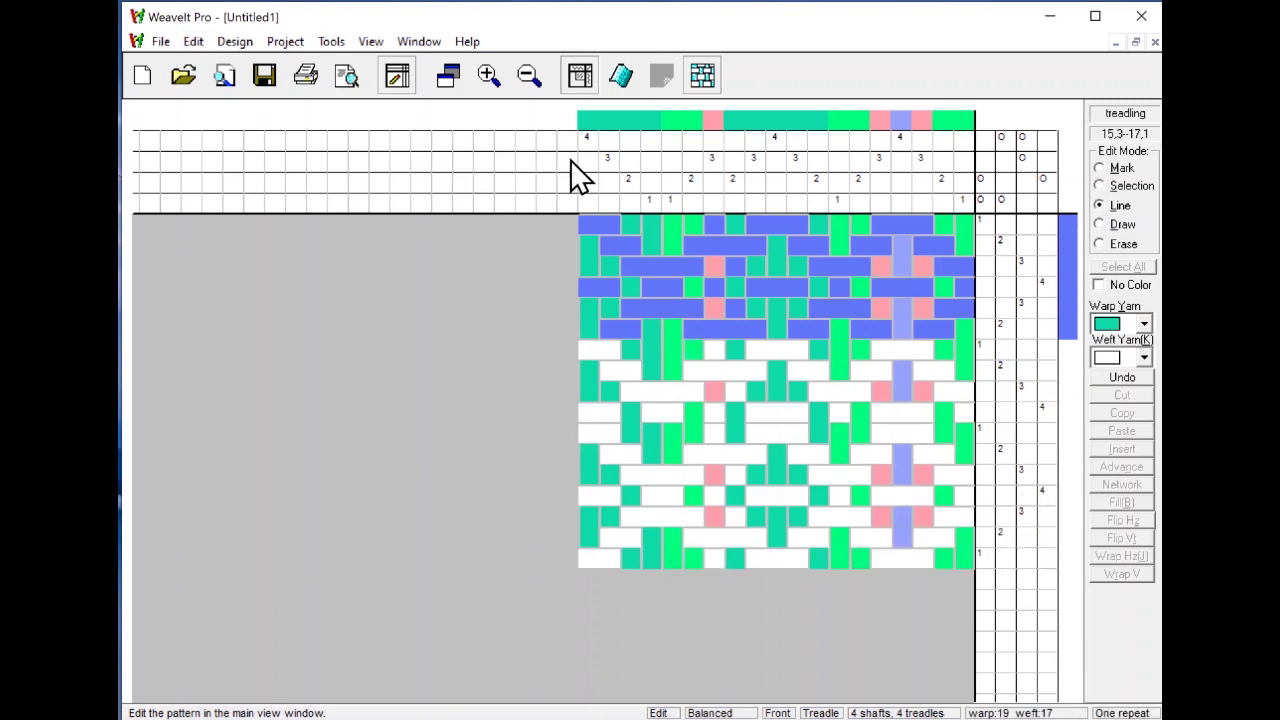
mouse_move(566, 160)
left_mouse_down()
mouse_move(566, 187)
mouse_move(546, 184)
mouse_move(521, 206)
mouse_move(462, 140)
left_mouse_up()
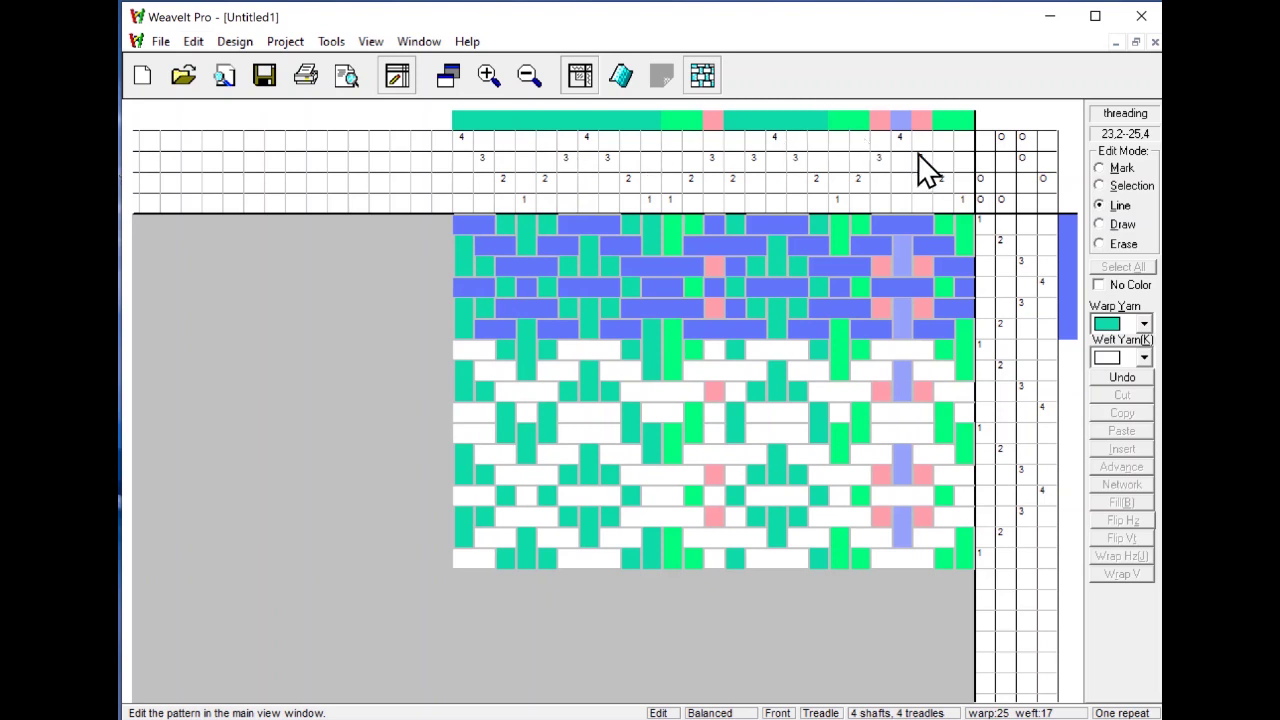
Mark shaft 3 on treadles 3 and 4 in the tie-up, then invert the whole tie-up
left_click(1020, 156)
left_click(1043, 157)
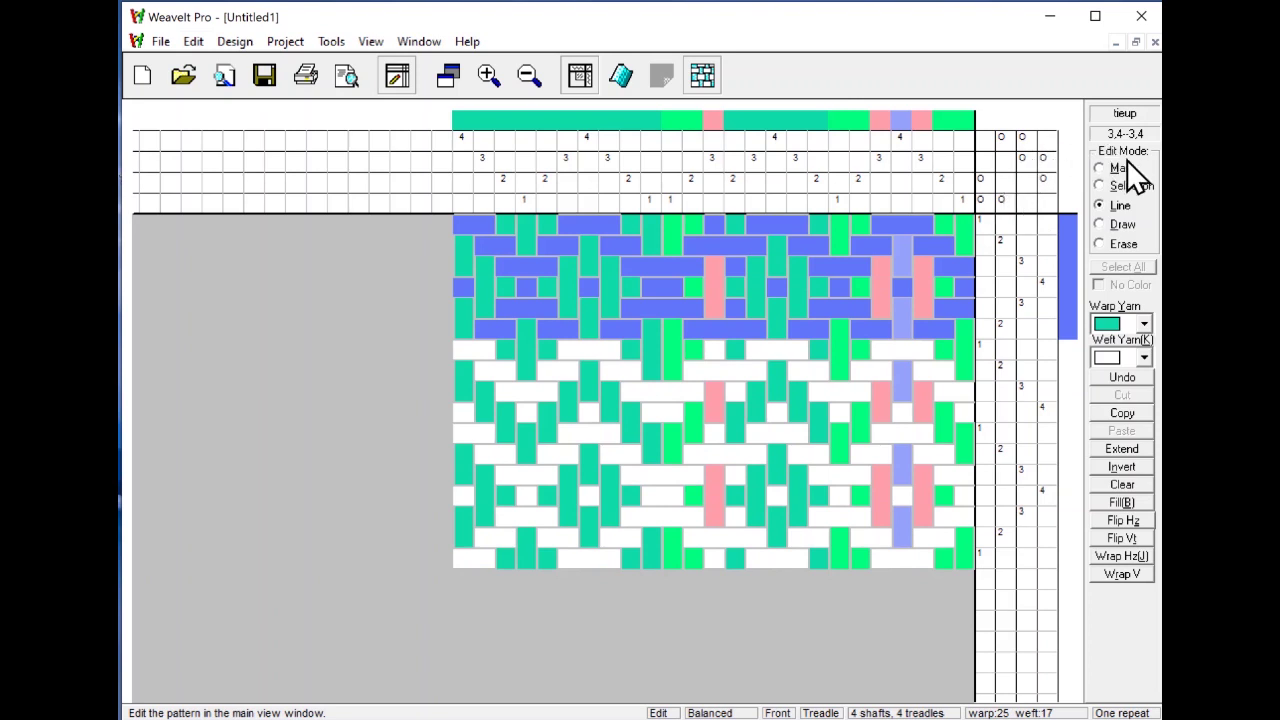
left_click(1123, 467)
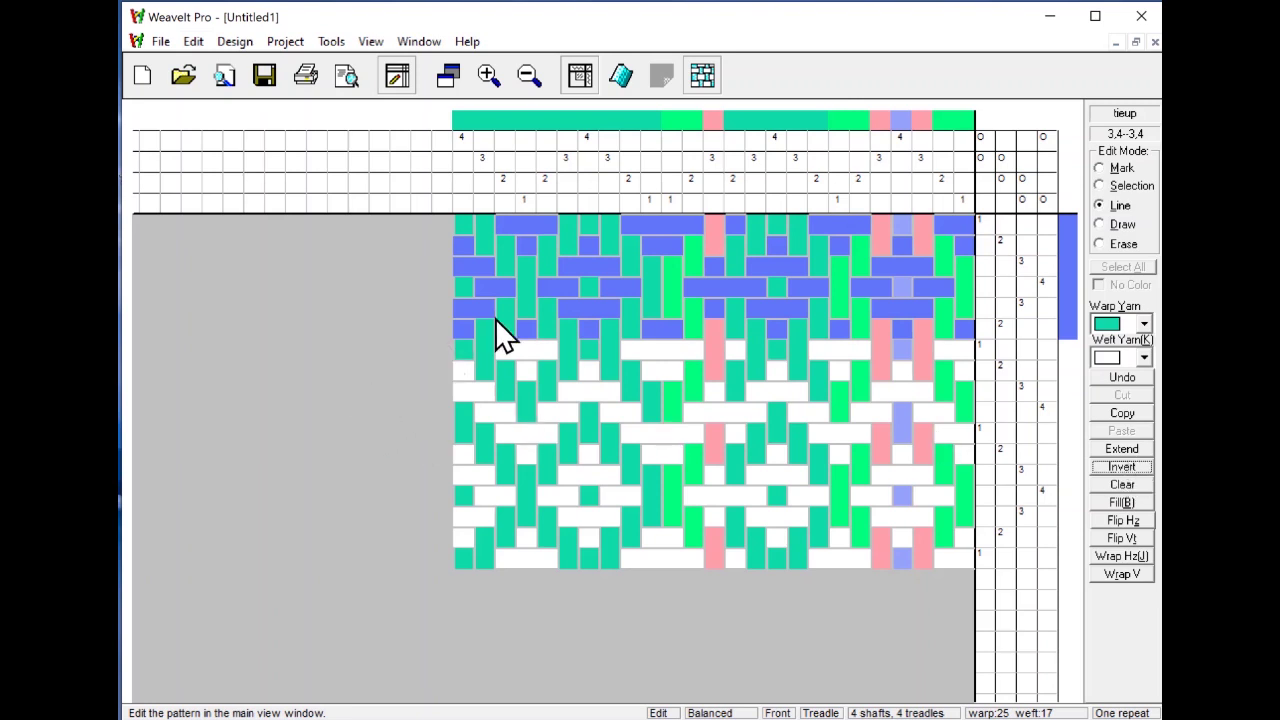
Turn off Edit Pattern, switch on One Repeat, and check the BackSide view
left_click(396, 74)
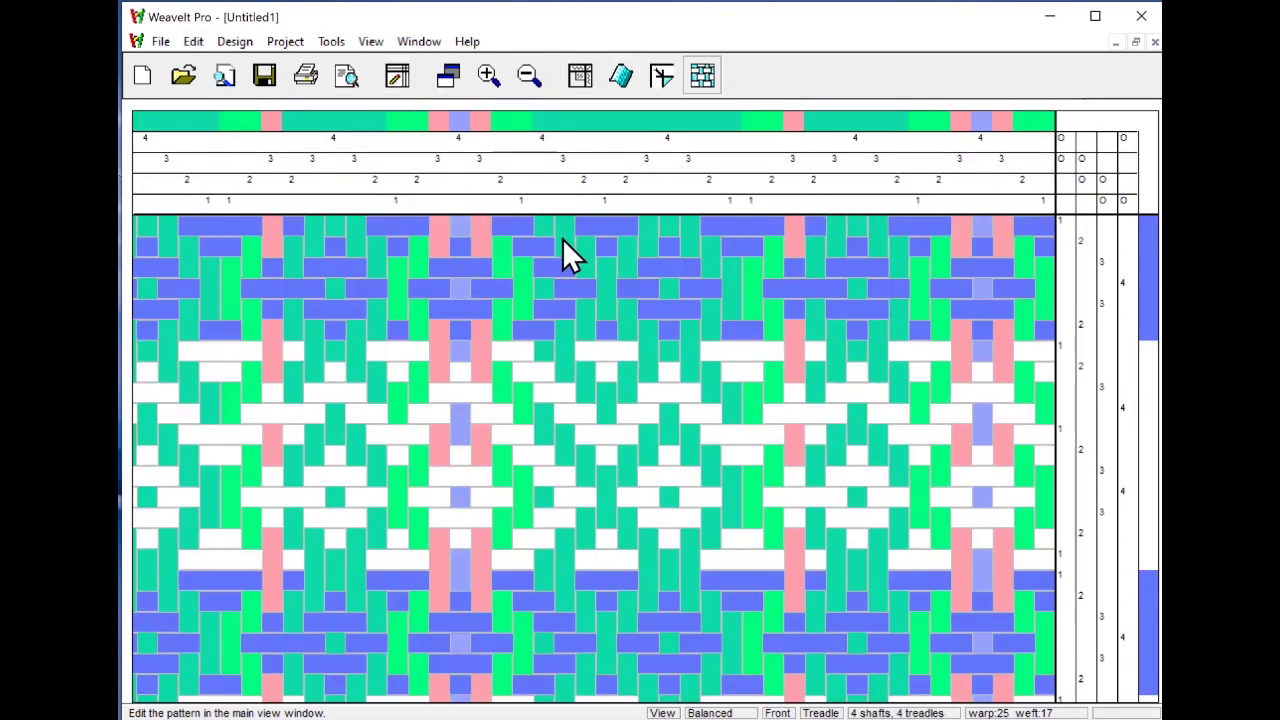
left_click(662, 78)
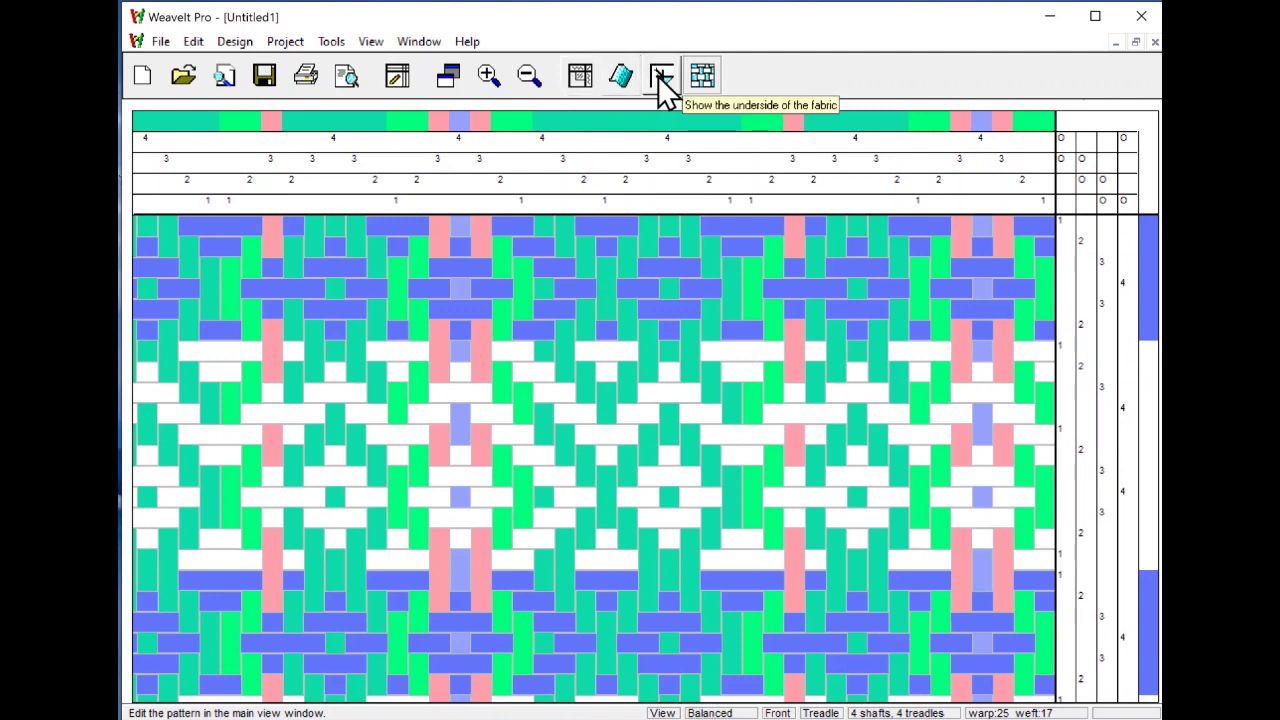
left_click(577, 82)
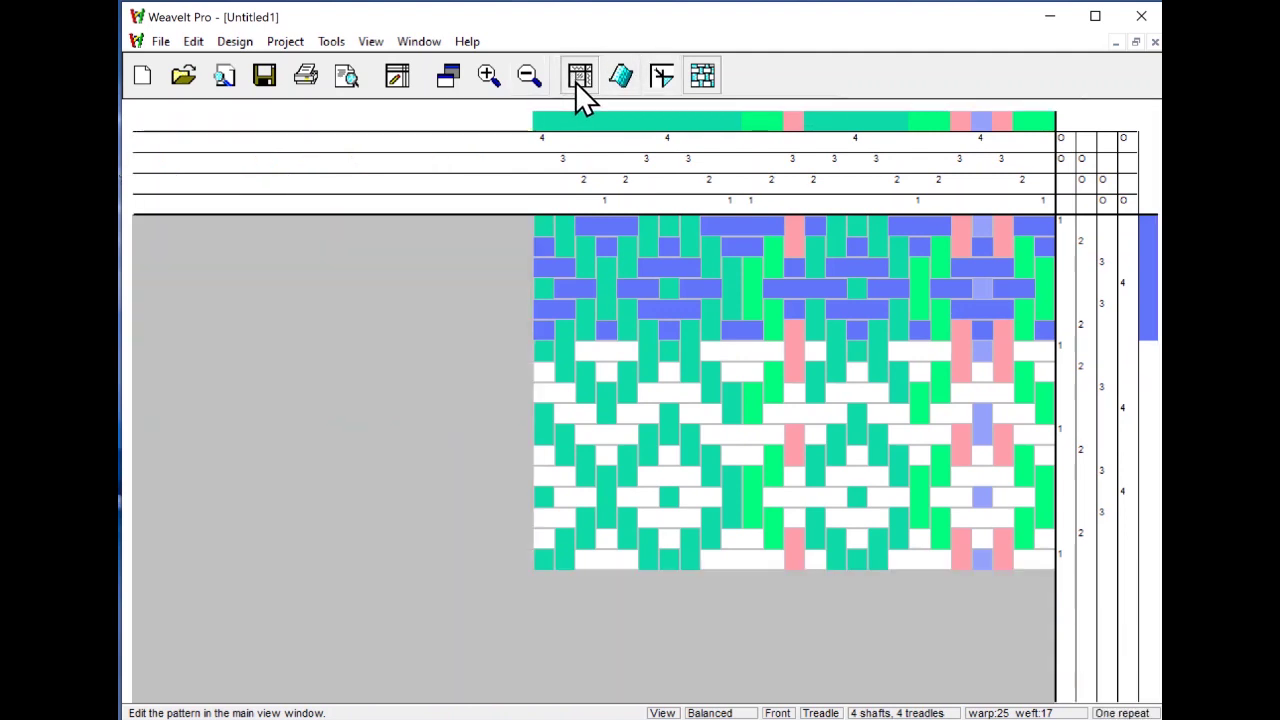
left_click(662, 78)
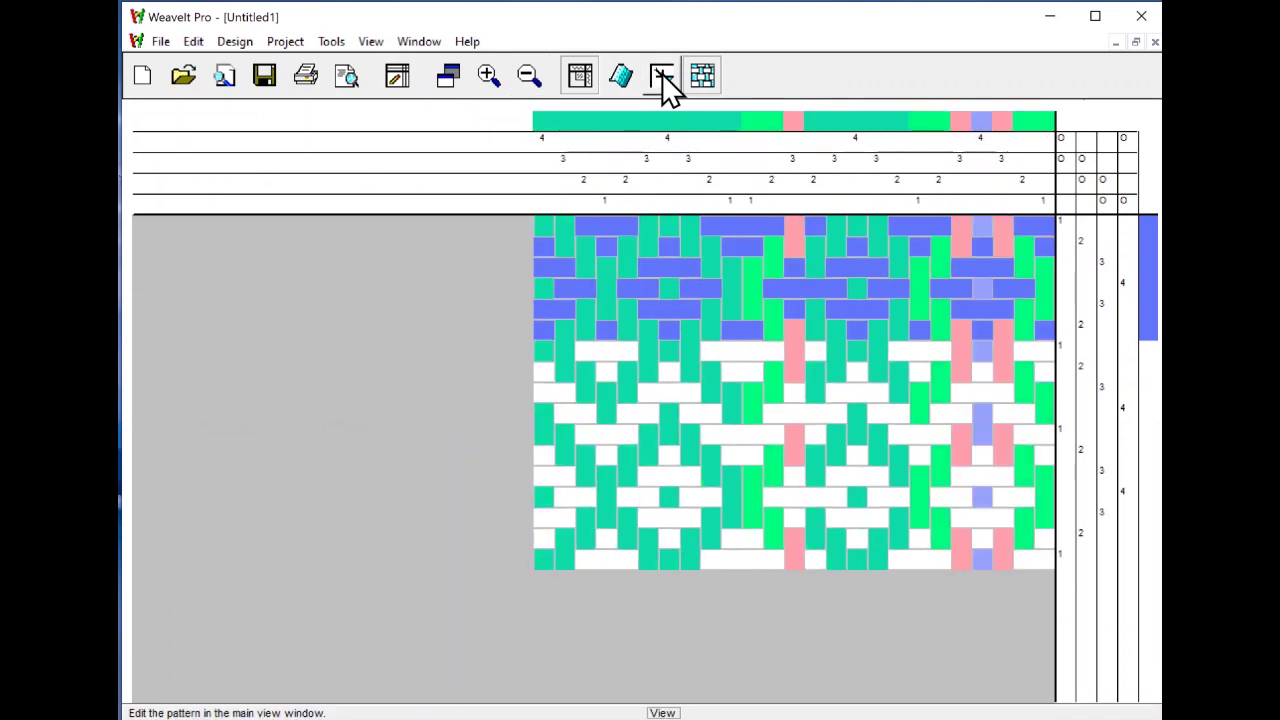
Compare the interlacement and flat-colour views, leaving interlacement on
left_click(703, 80)
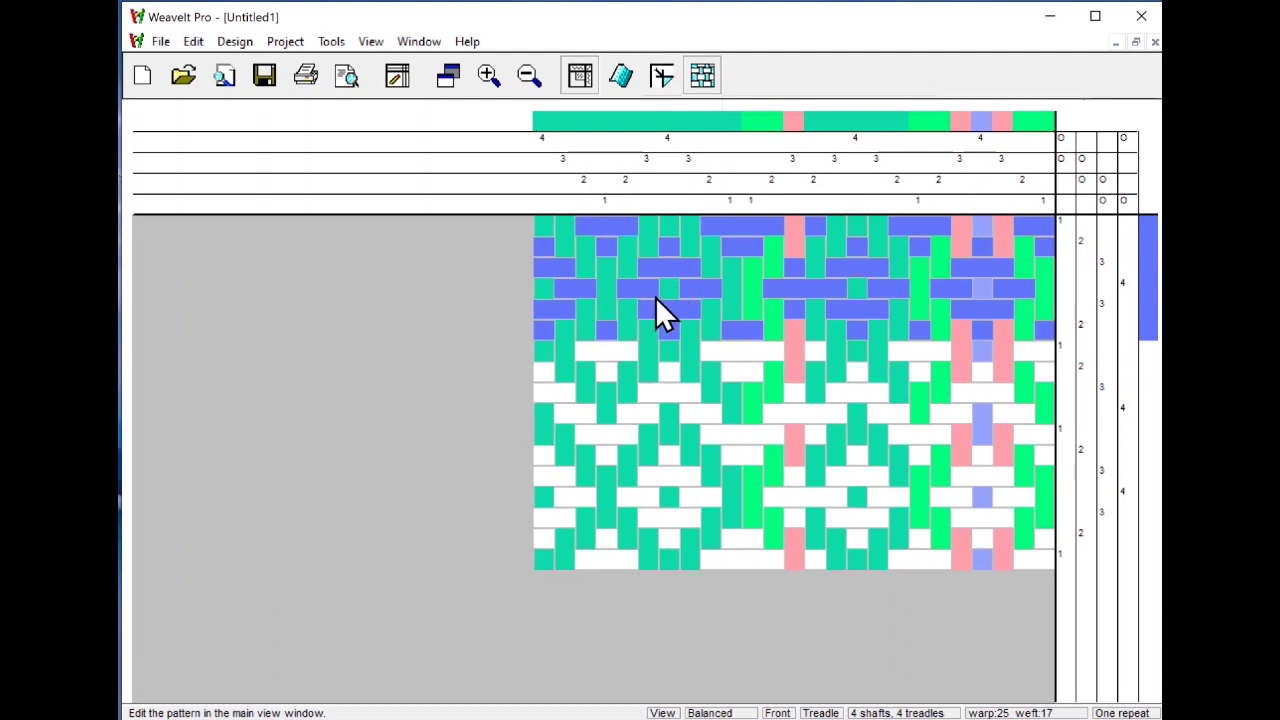
left_click(701, 76)
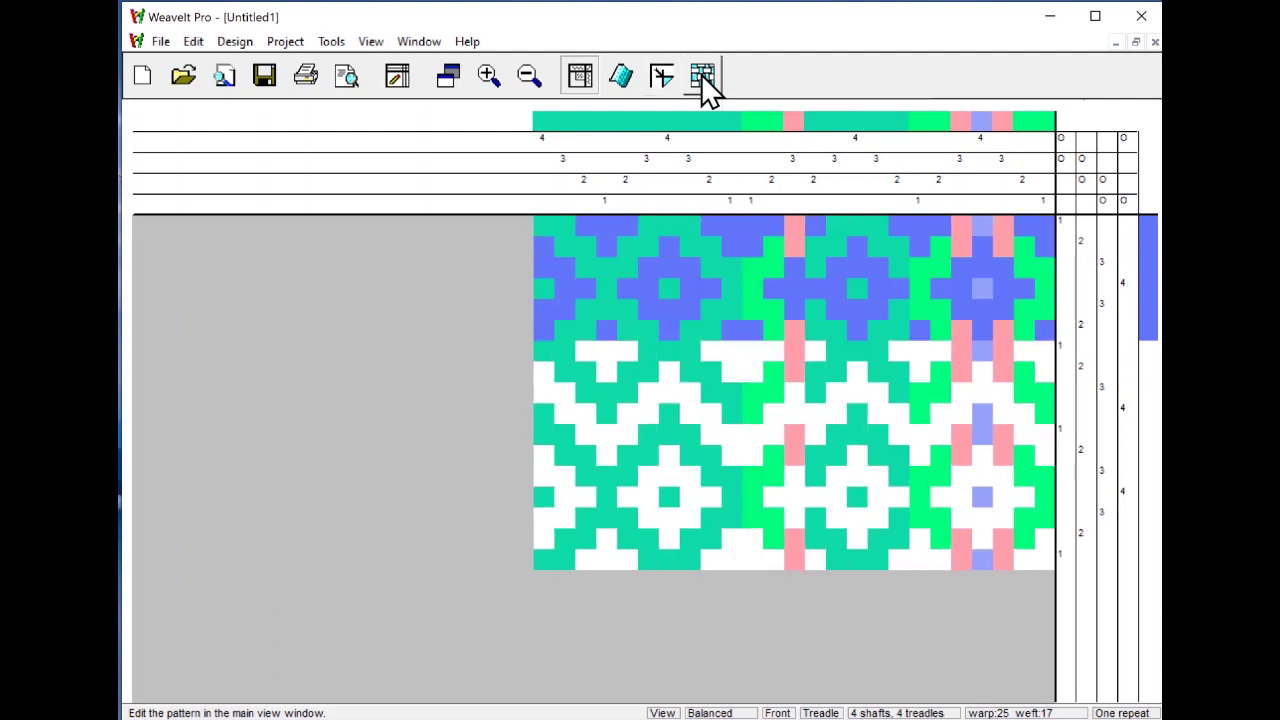
left_click(701, 74)
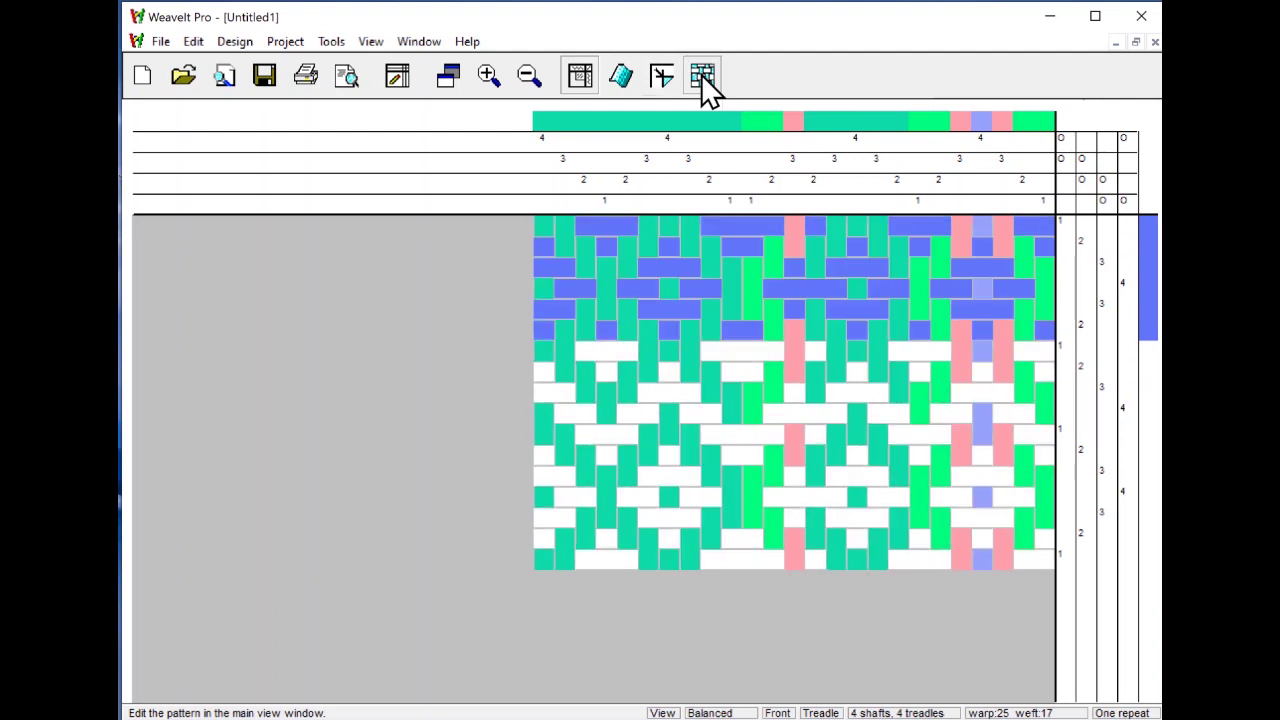
Toggle View > Show Structure Only on and back off, then reopen the View menu
left_click(372, 41)
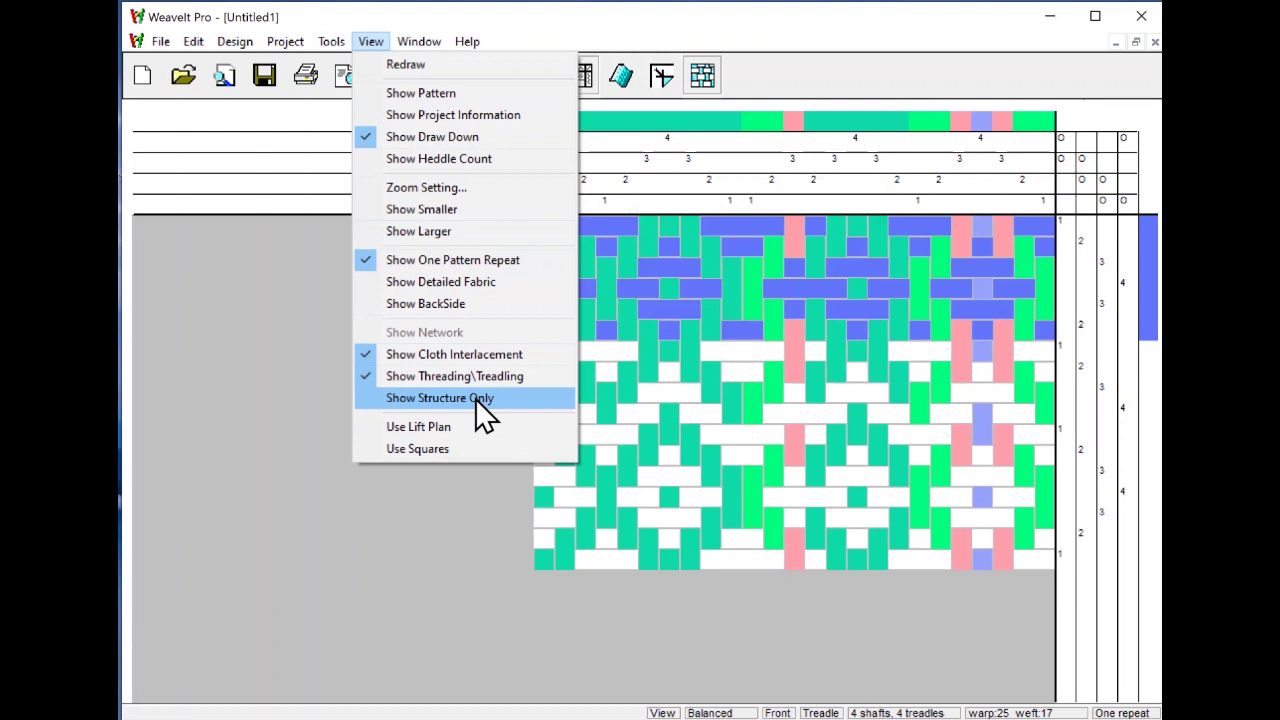
left_click(475, 398)
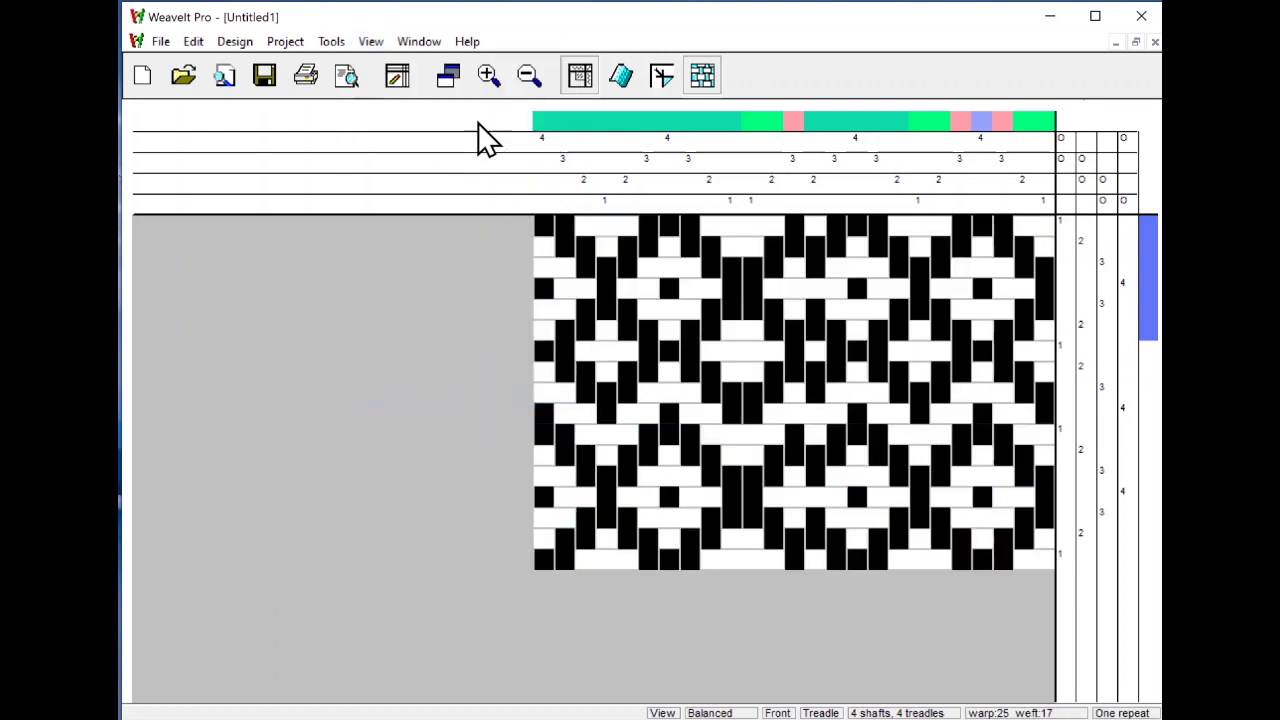
left_click(371, 42)
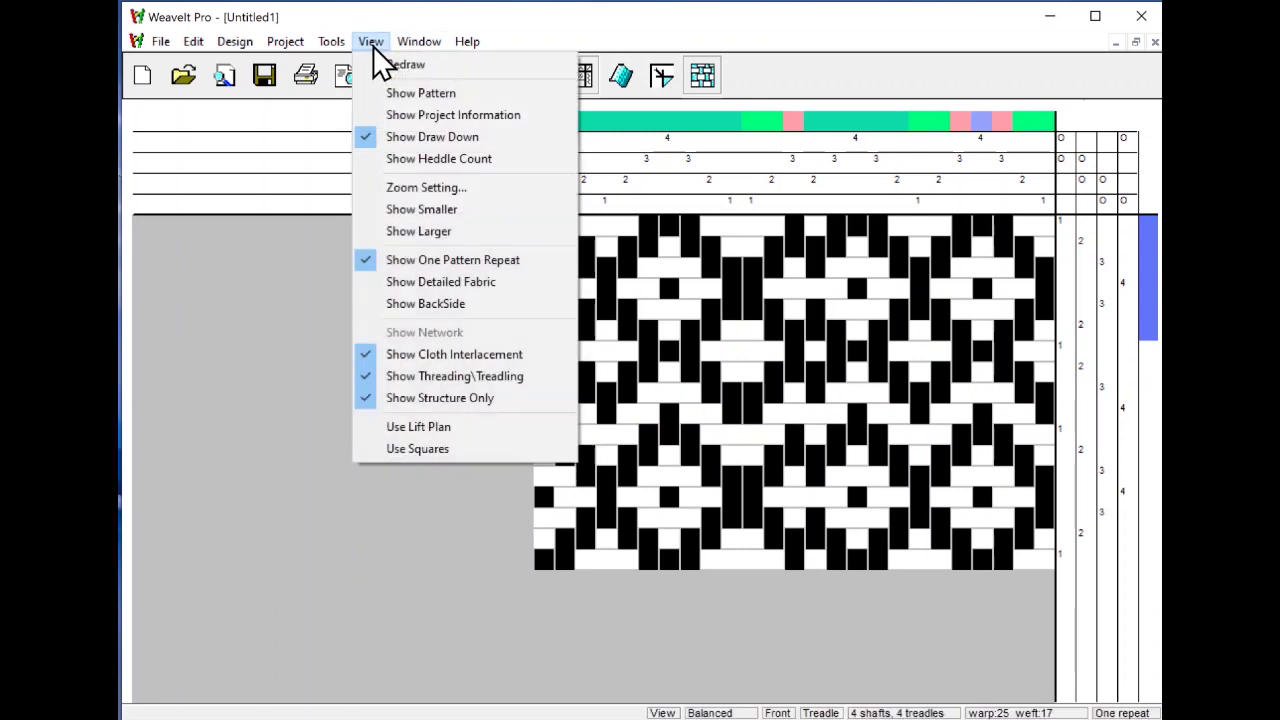
left_click(428, 398)
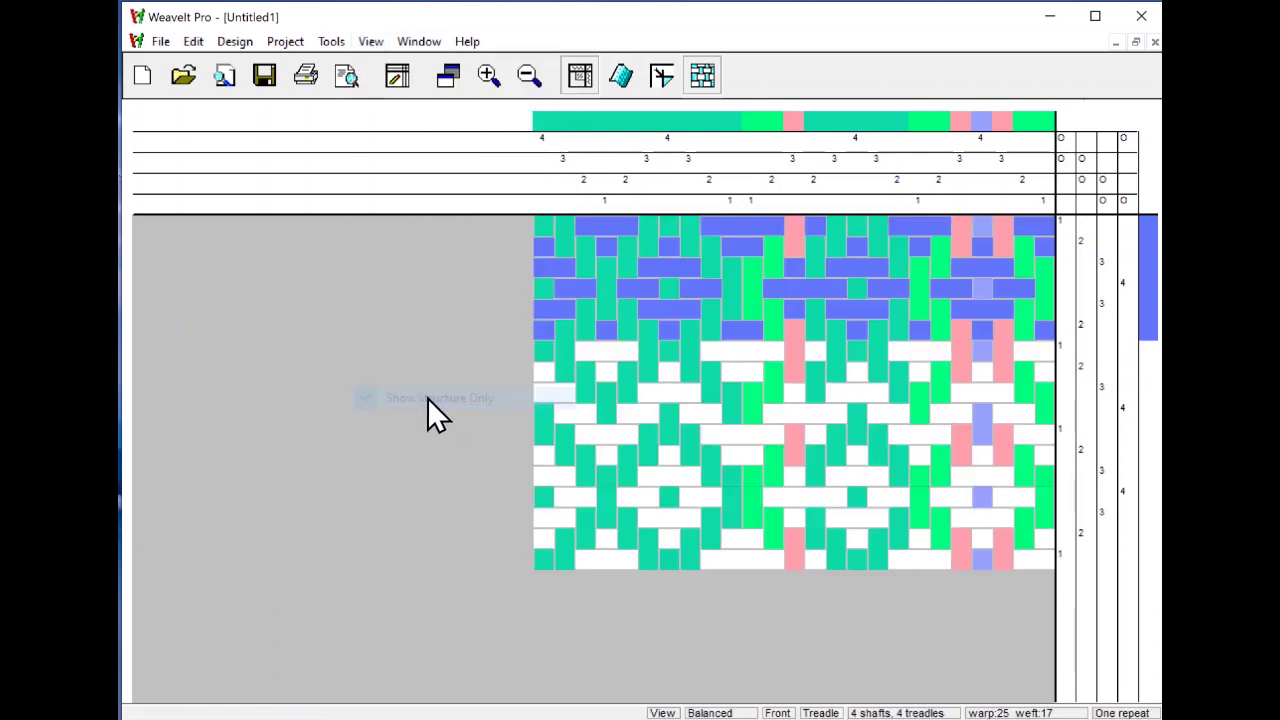
left_click(369, 44)
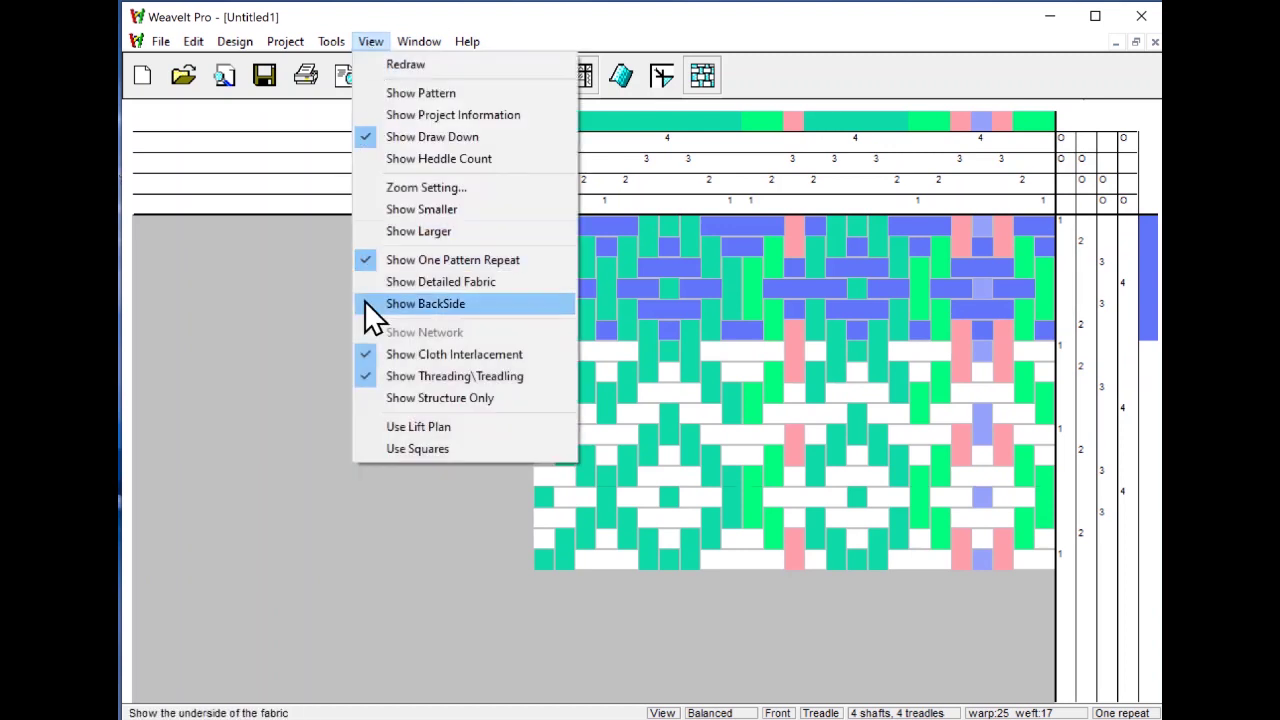
Switch the treadling to a lift plan, then back to treadles with 'Do Not change Treadling'
left_click(440, 428)
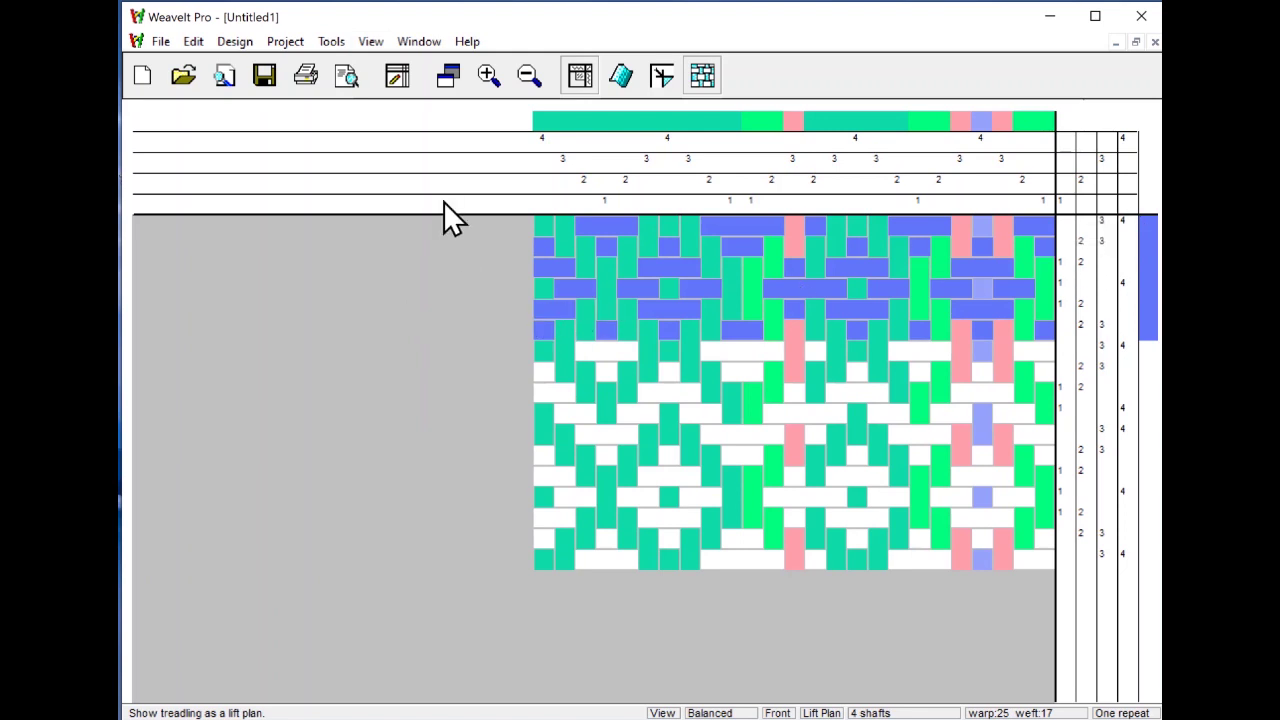
left_click(421, 42)
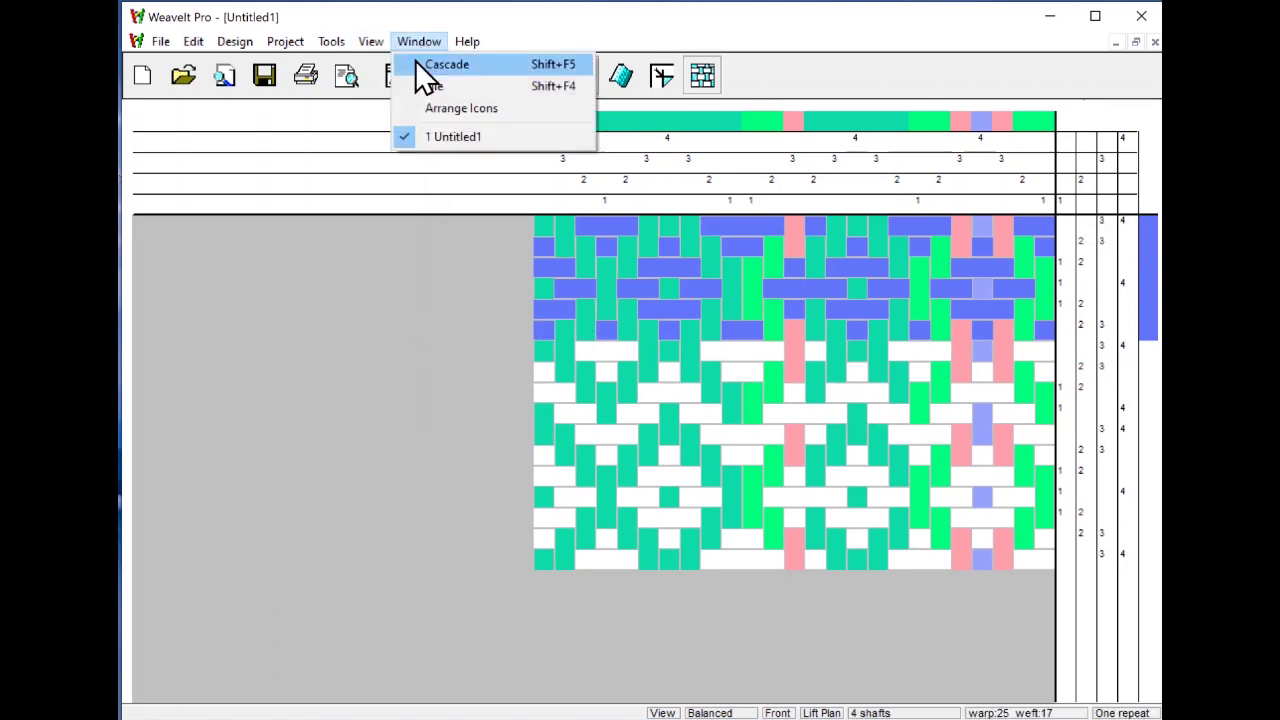
mouse_move(388, 41)
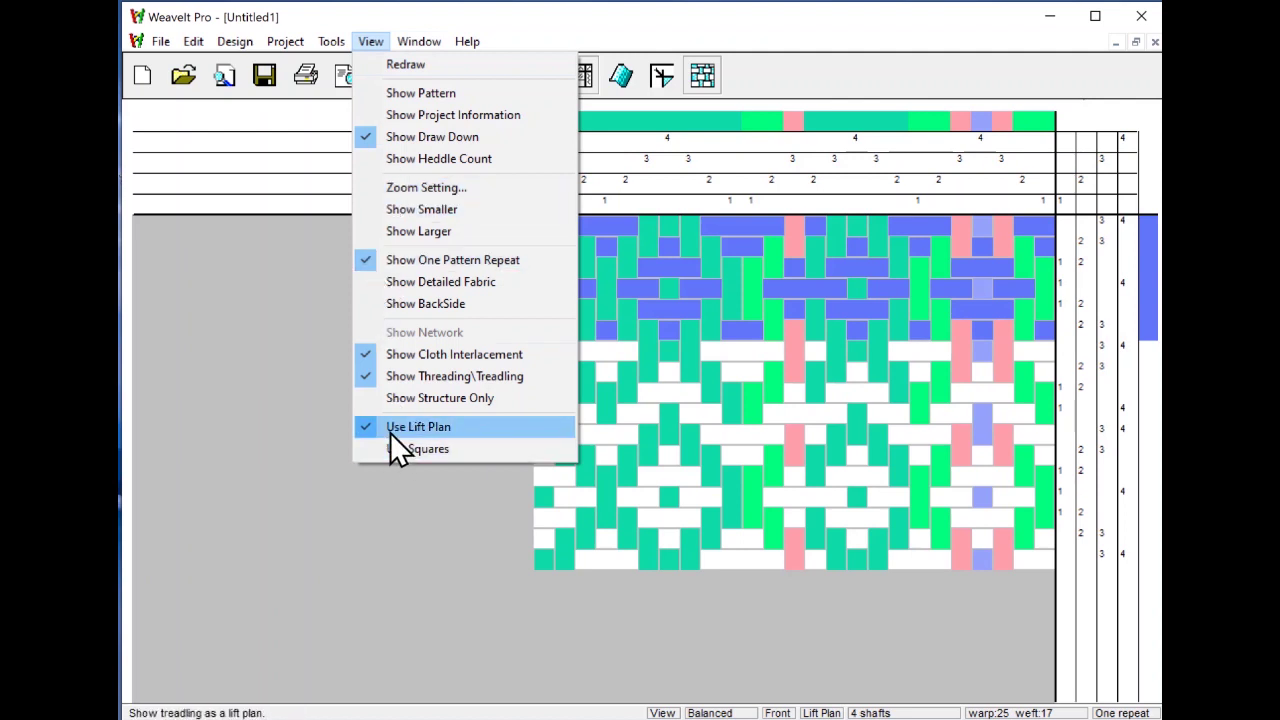
left_click(390, 432)
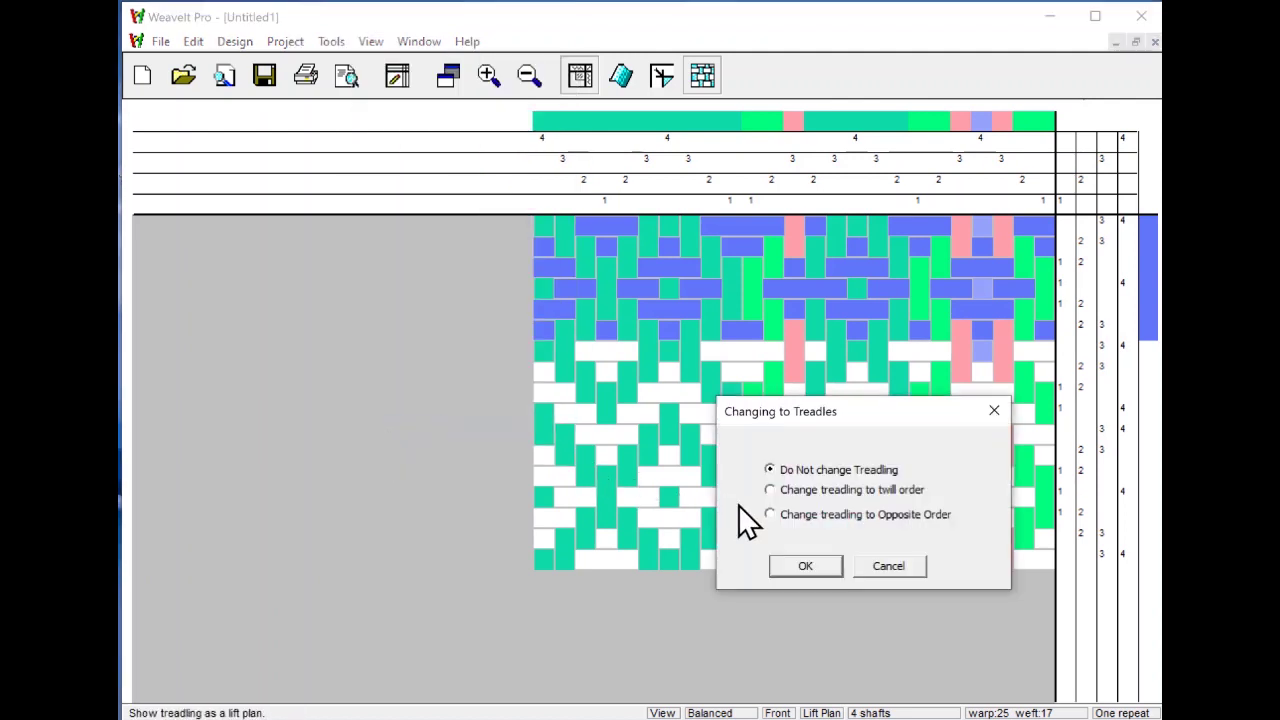
left_click(823, 569)
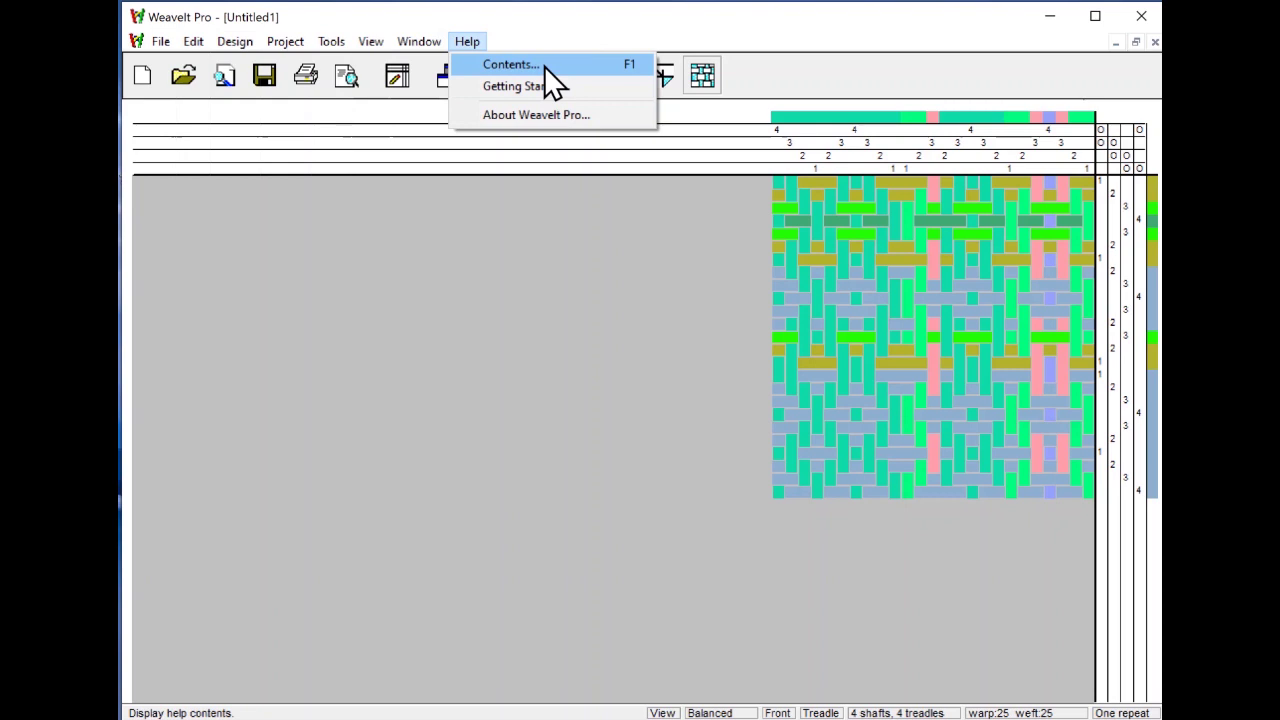
left_click(544, 66)
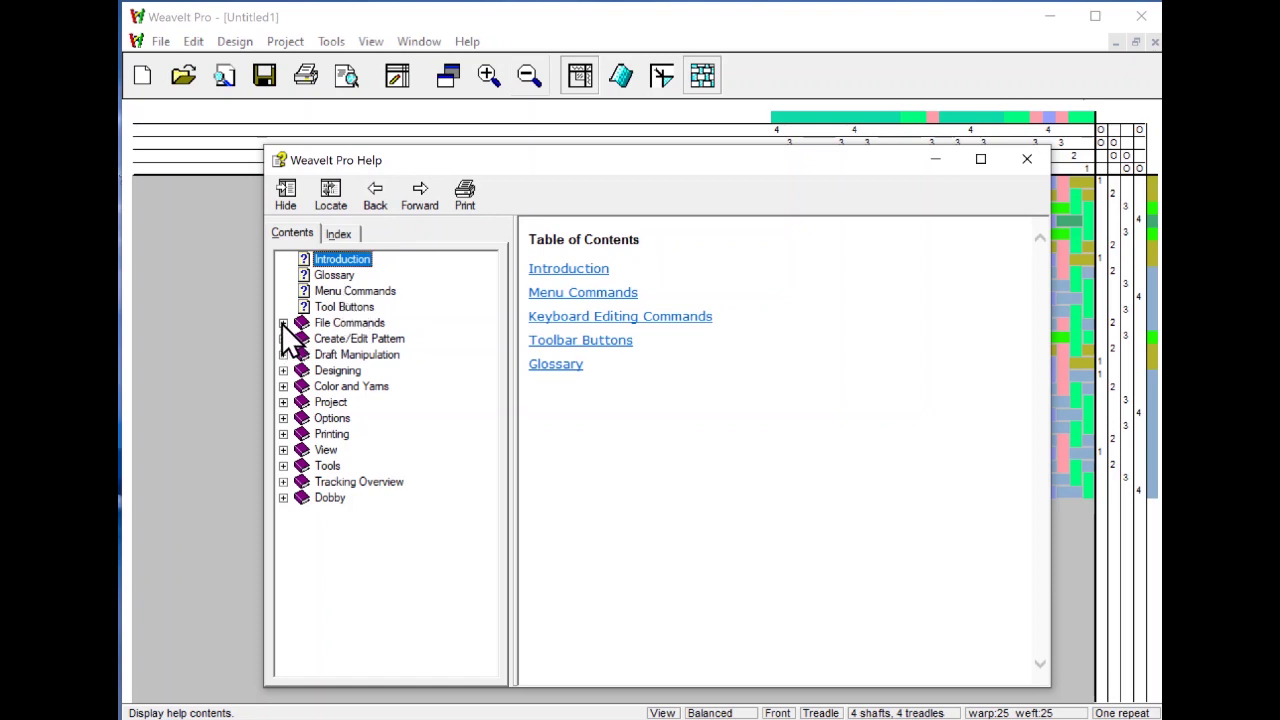
left_click(349, 324)
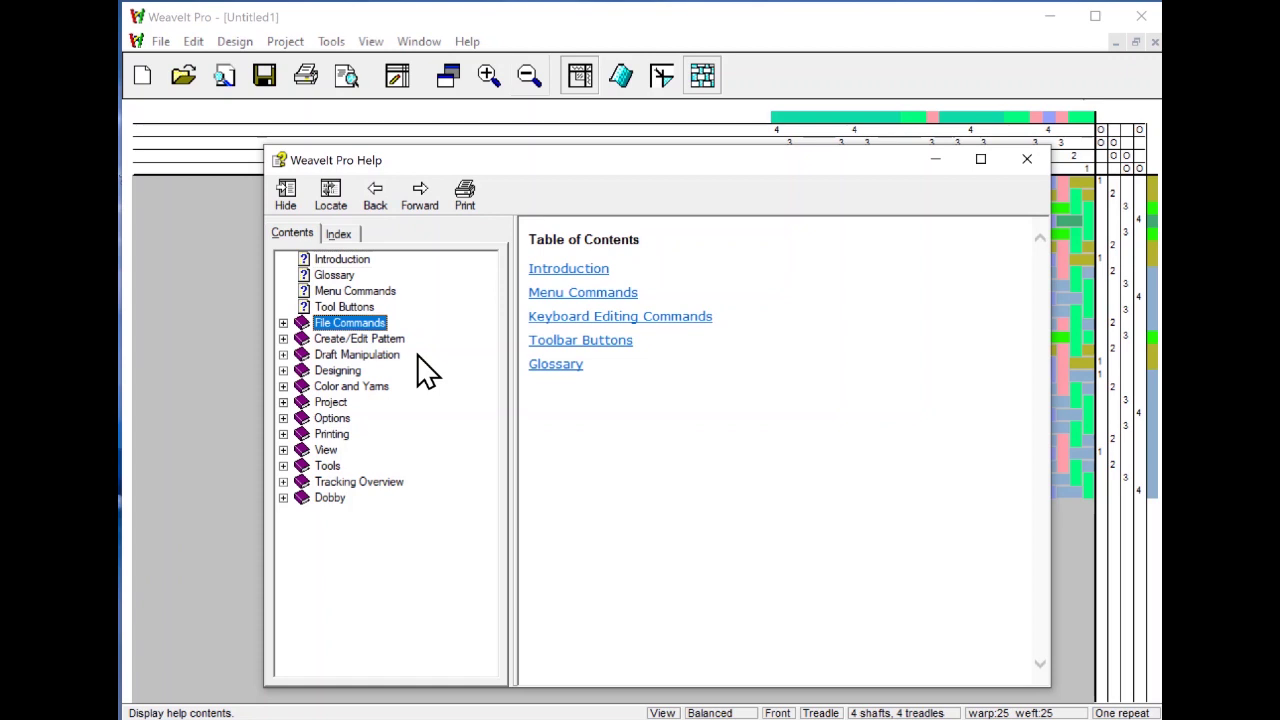
left_click(1024, 159)
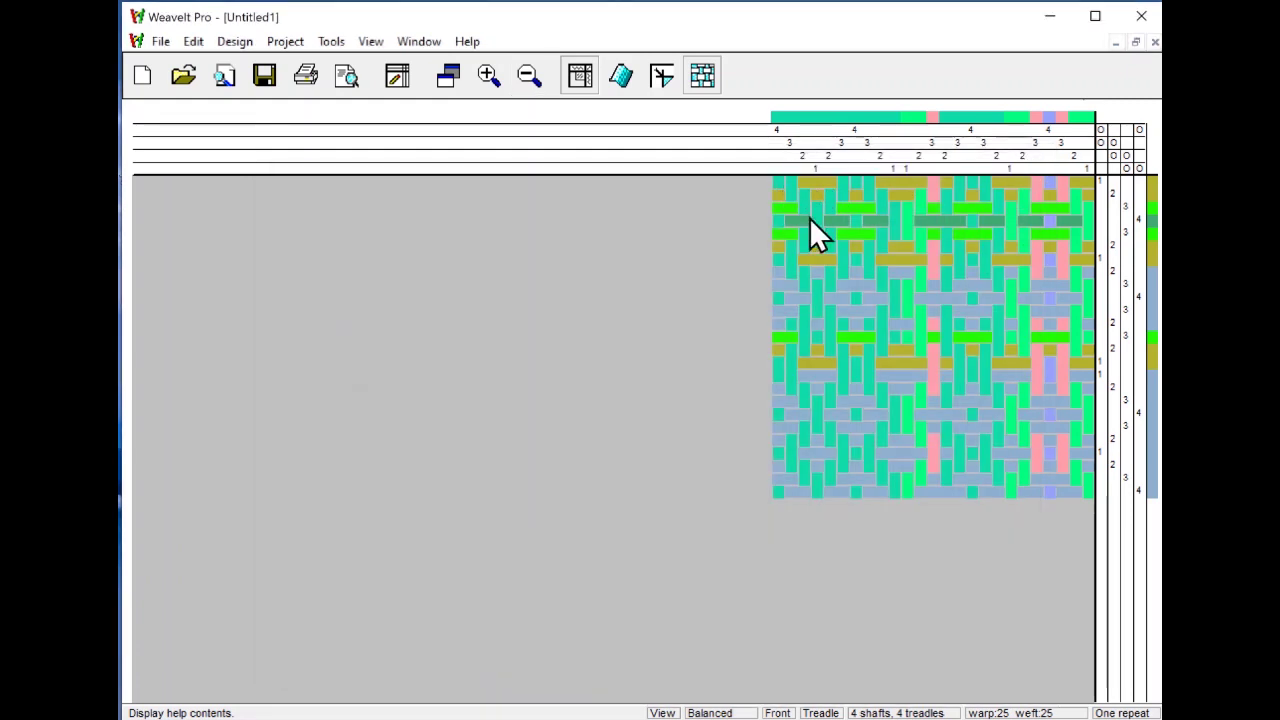
left_click(465, 44)
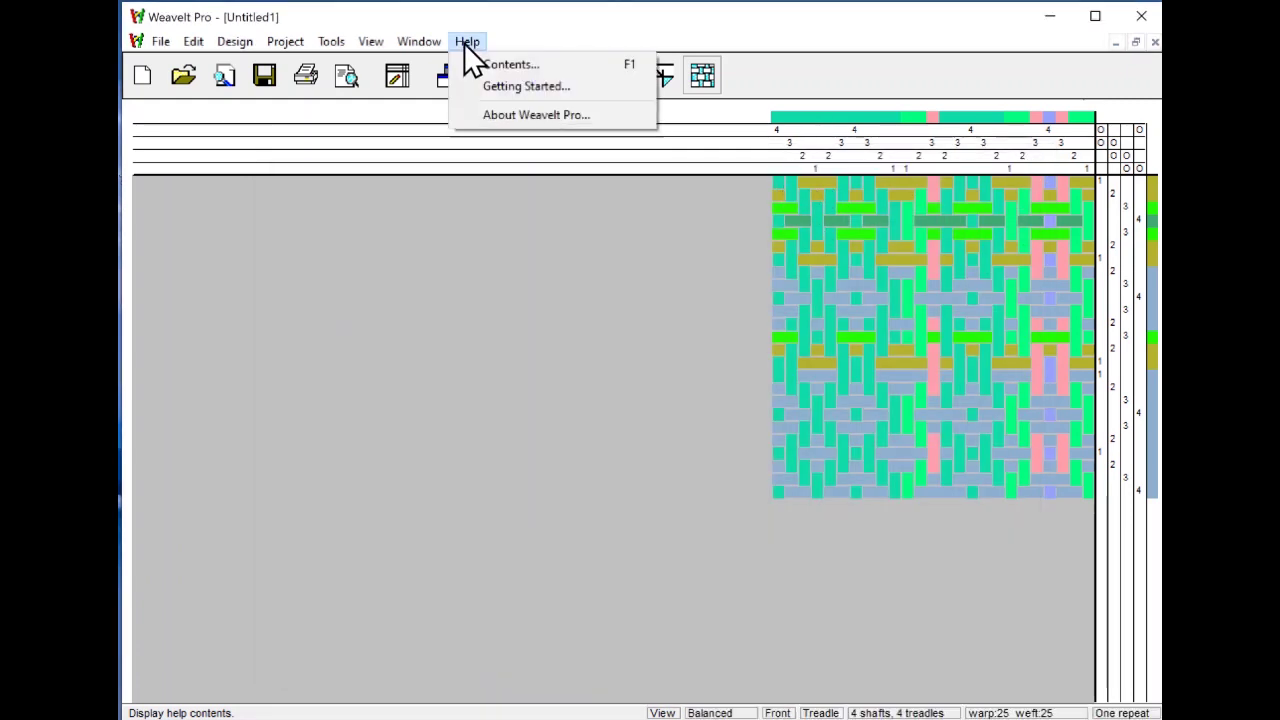
left_click(506, 116)
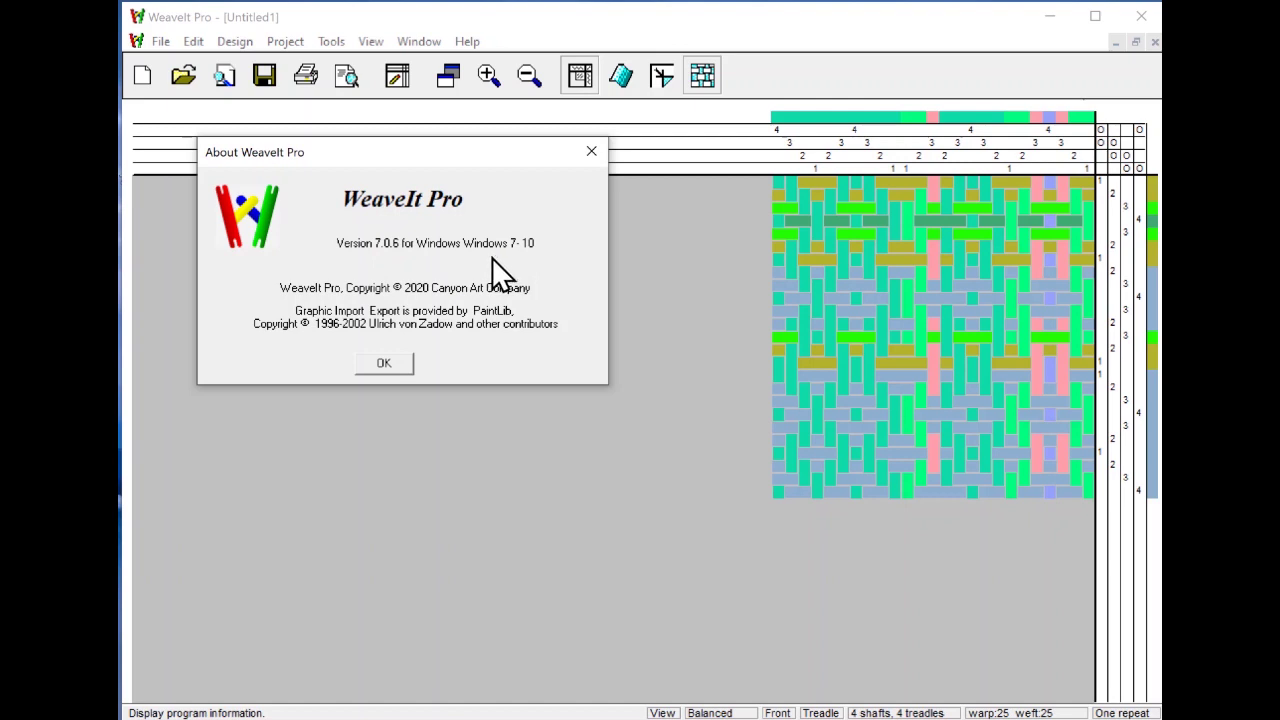
key("Return")
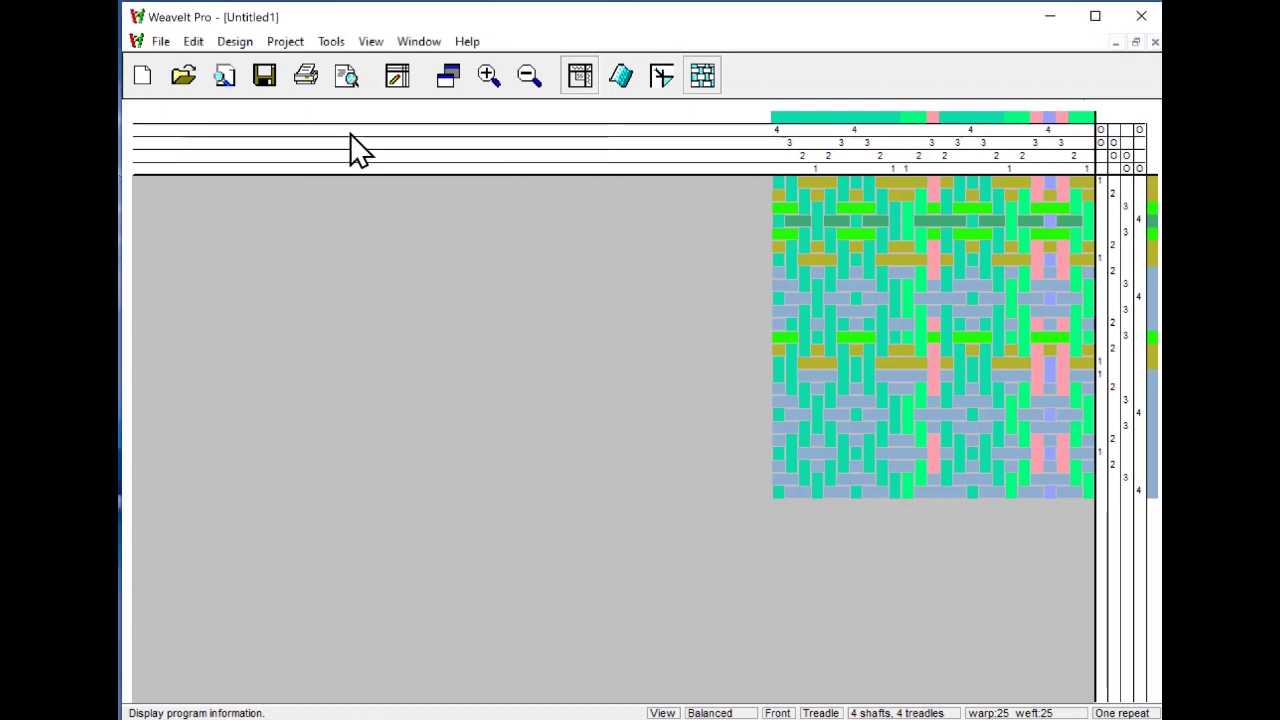